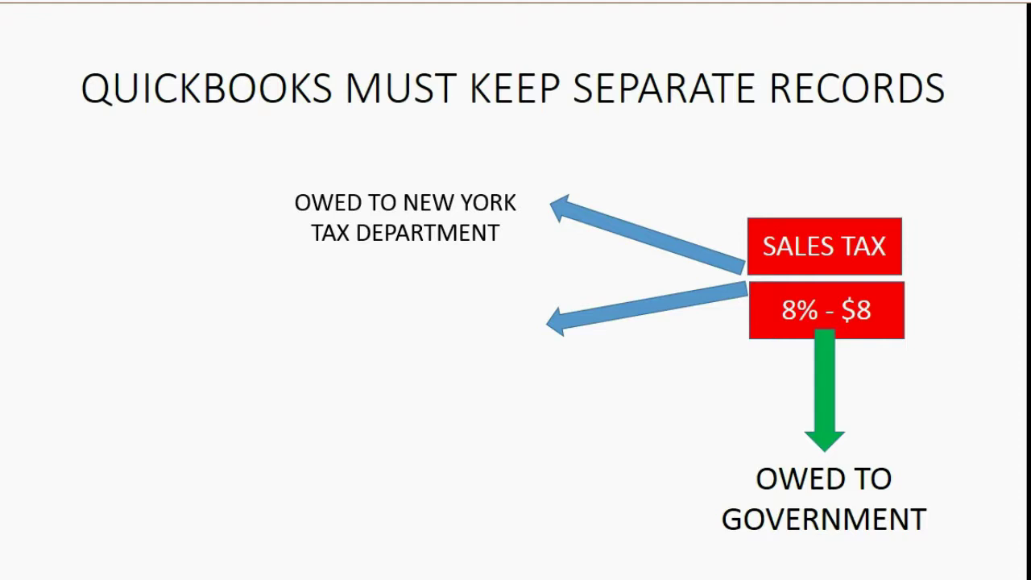
Reveal the New Jersey tax department label, then advance to the Vendors list slide.
{"action": "key", "text": "Right"}
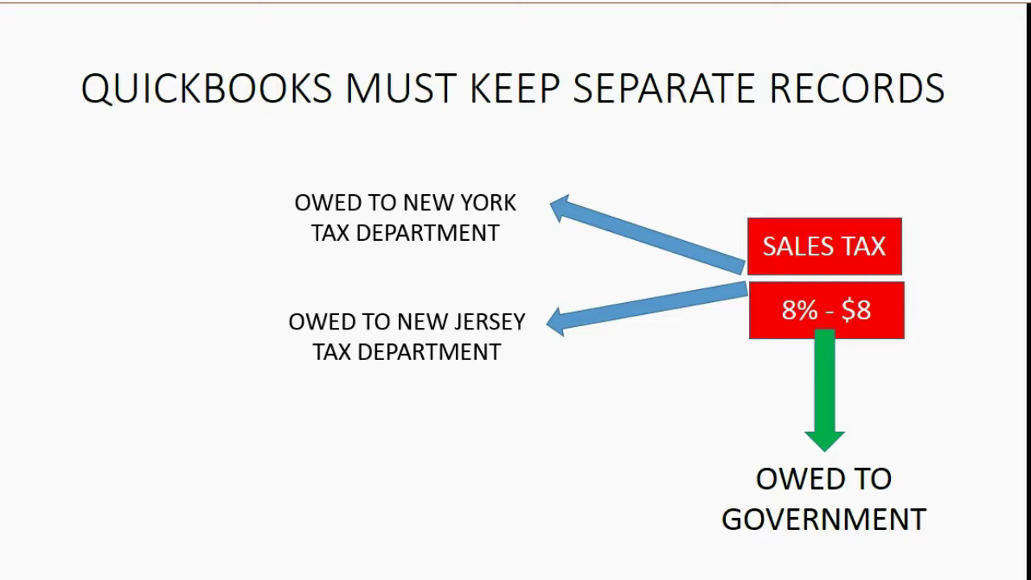
{"action": "key", "text": "Right"}
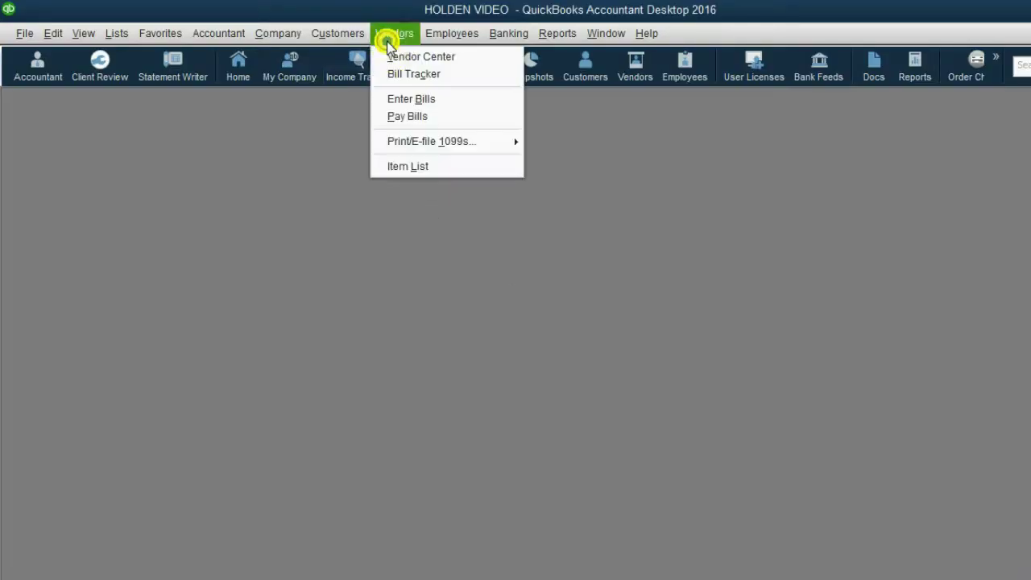
Create the vendor NEW YORK STATE SALES TAX DEPARTMENT in the Vendor Center.
{"action": "left_click", "coordinate": [394, 56]}
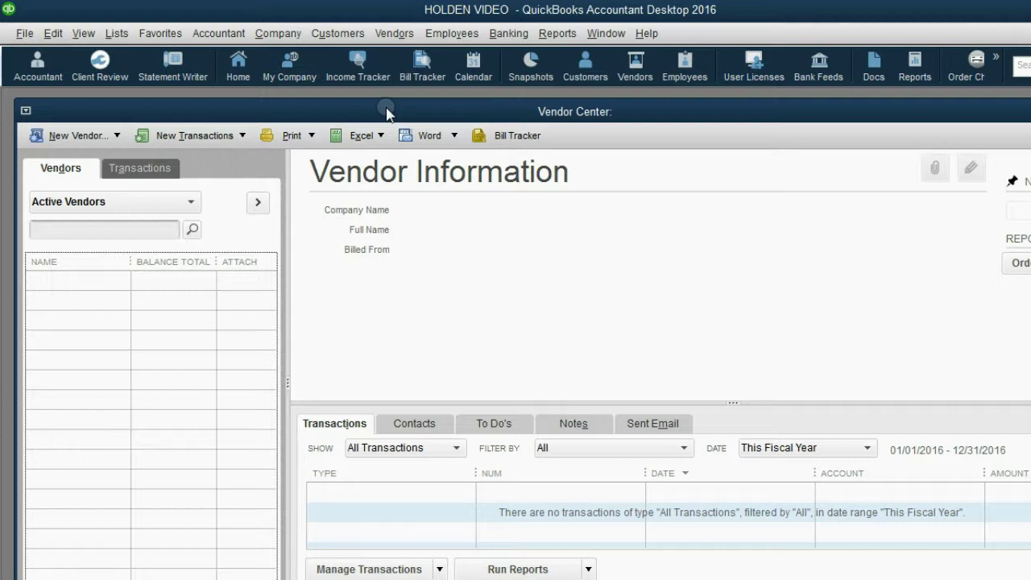
{"action": "left_click", "coordinate": [85, 137]}
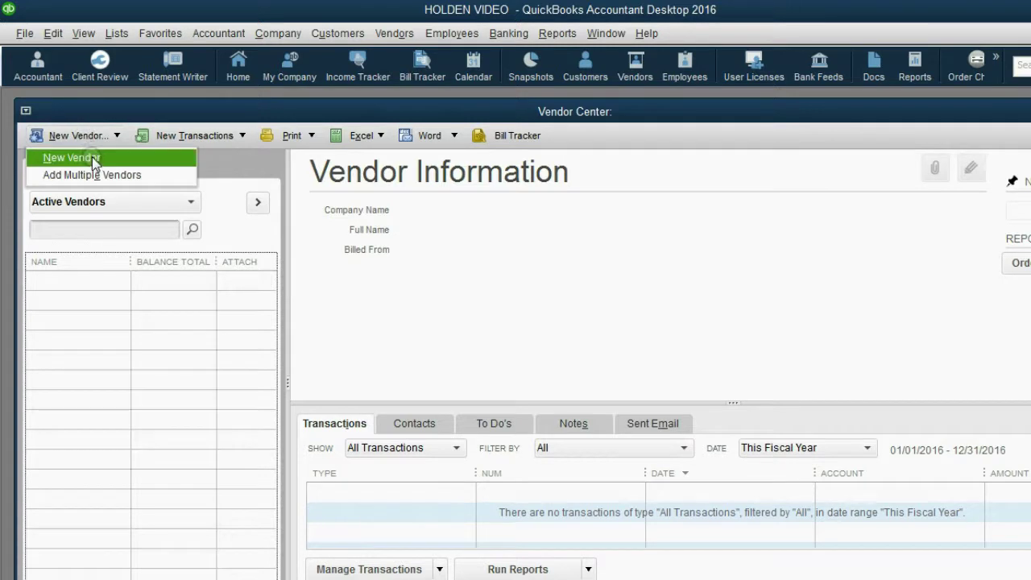
{"action": "left_click", "coordinate": [71, 158]}
{"action": "left_click", "coordinate": [155, 172]}
{"action": "type", "text": "NEW "}
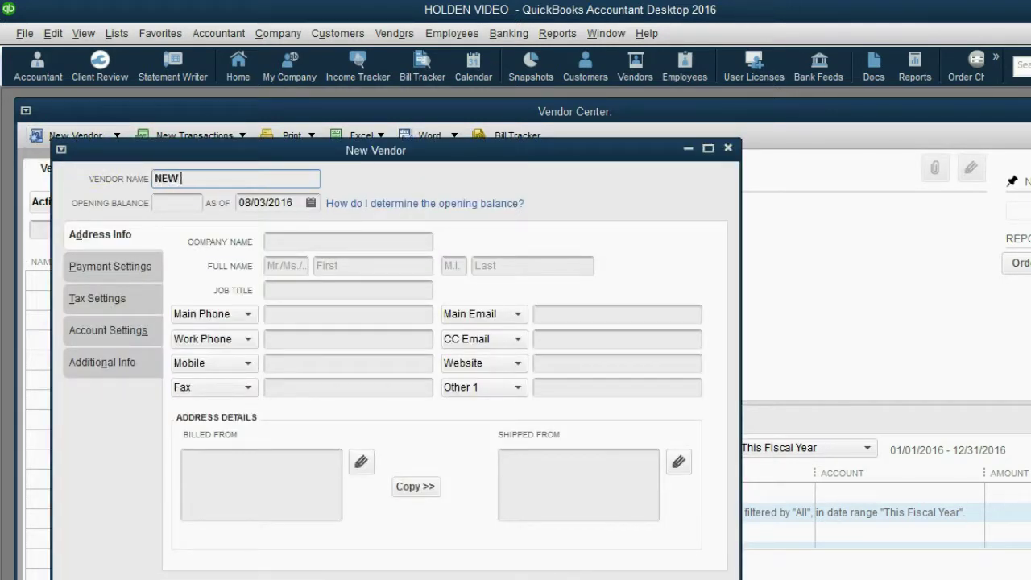
{"action": "type", "text": "YORK STATE SALES "}
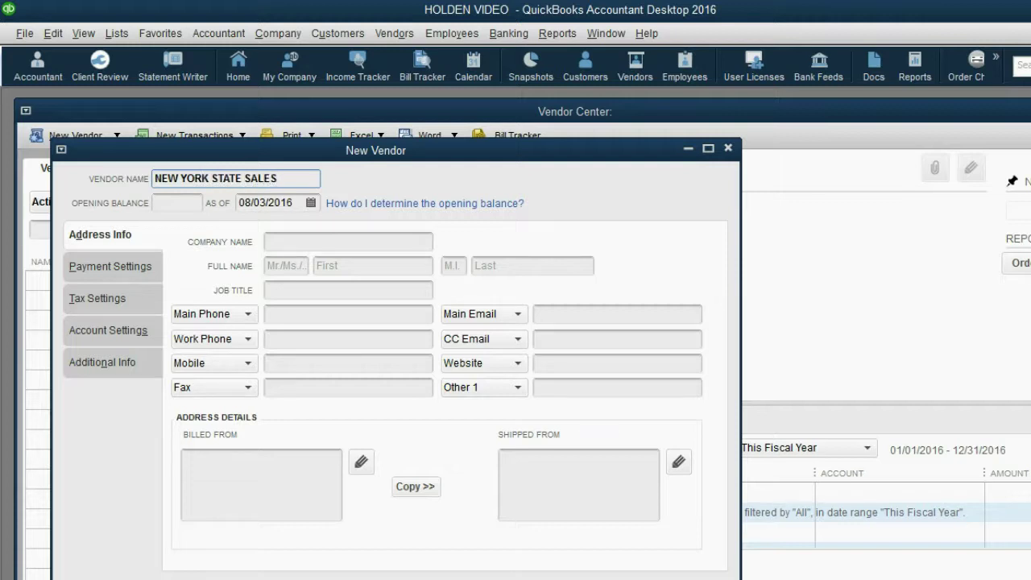
{"action": "type", "text": "TAX DEPAR"}
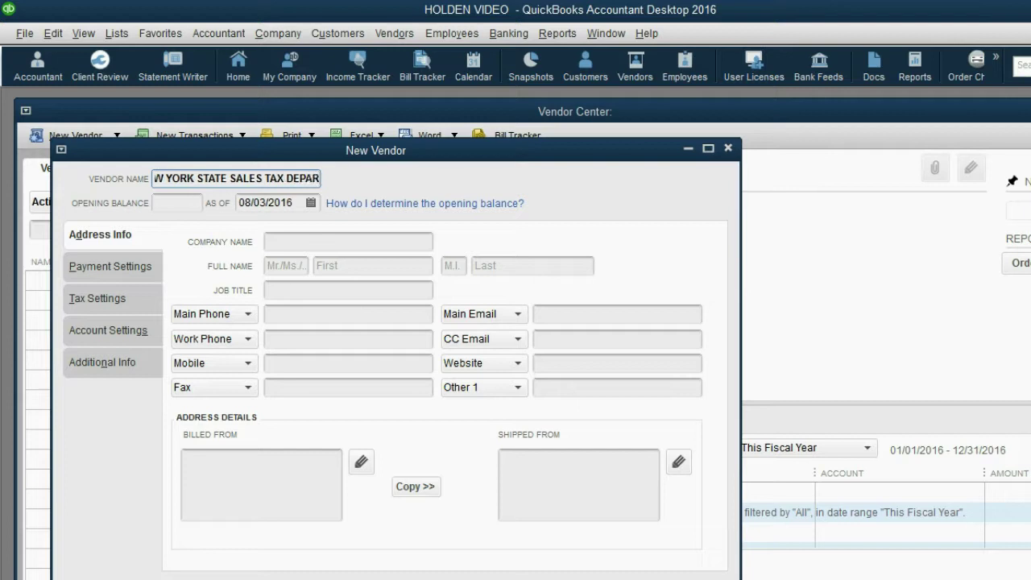
{"action": "type", "text": "TMENT"}
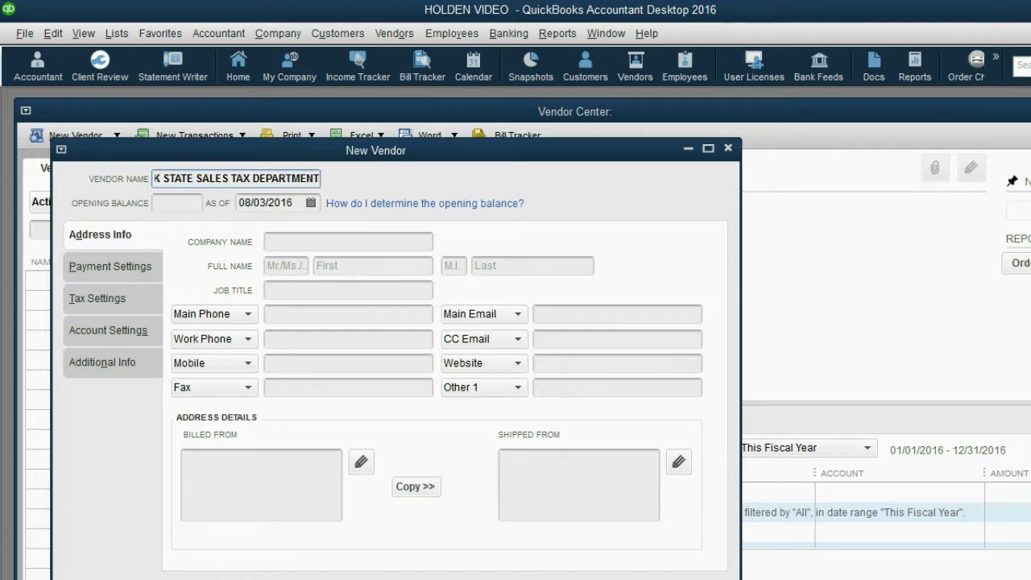
{"action": "left_click_drag", "start_coordinate": [254, 150], "coordinate": [311, 130]}
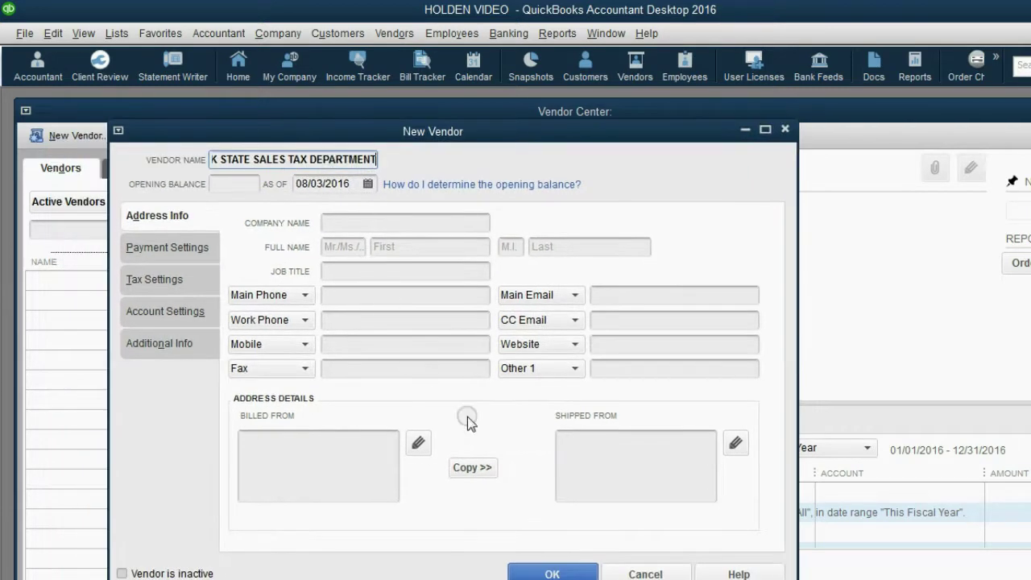
{"action": "left_click", "coordinate": [551, 574]}
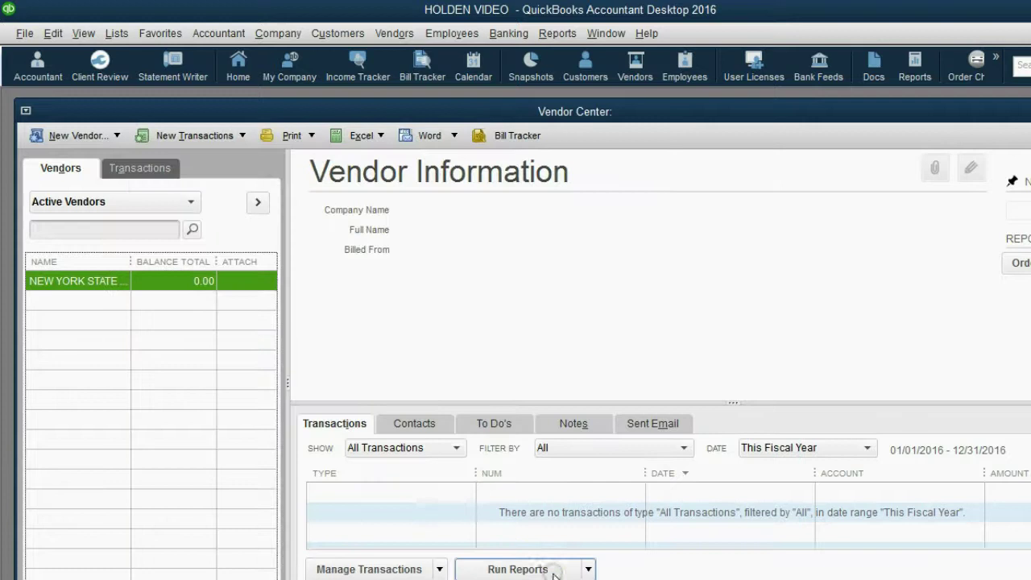
Create the vendor NEW JERSEY SALES TAX DEPARTMENT, then view the New York vendor's details.
{"action": "left_click", "coordinate": [53, 139]}
{"action": "left_click", "coordinate": [58, 156]}
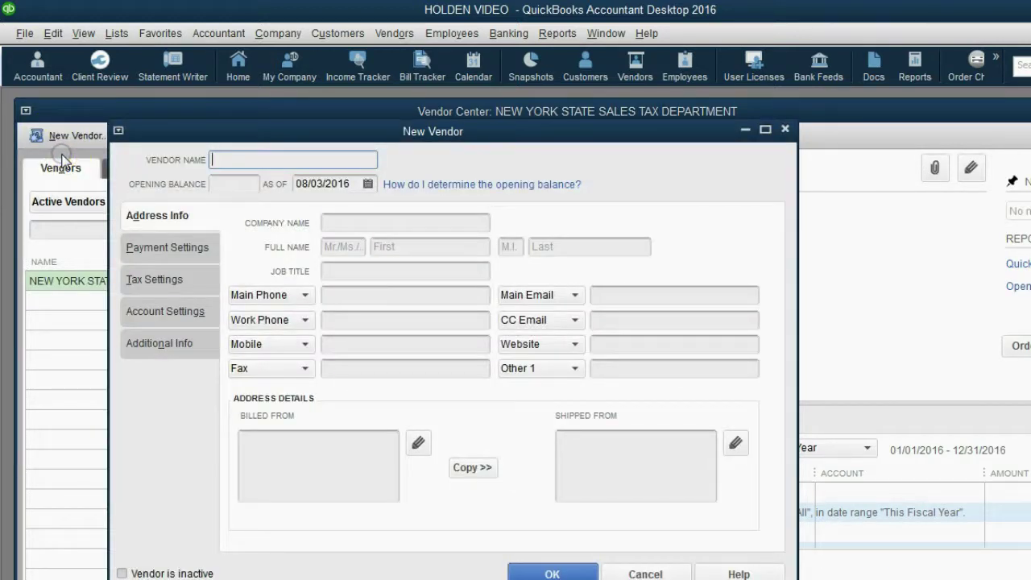
{"action": "type", "text": "NEW JERS"}
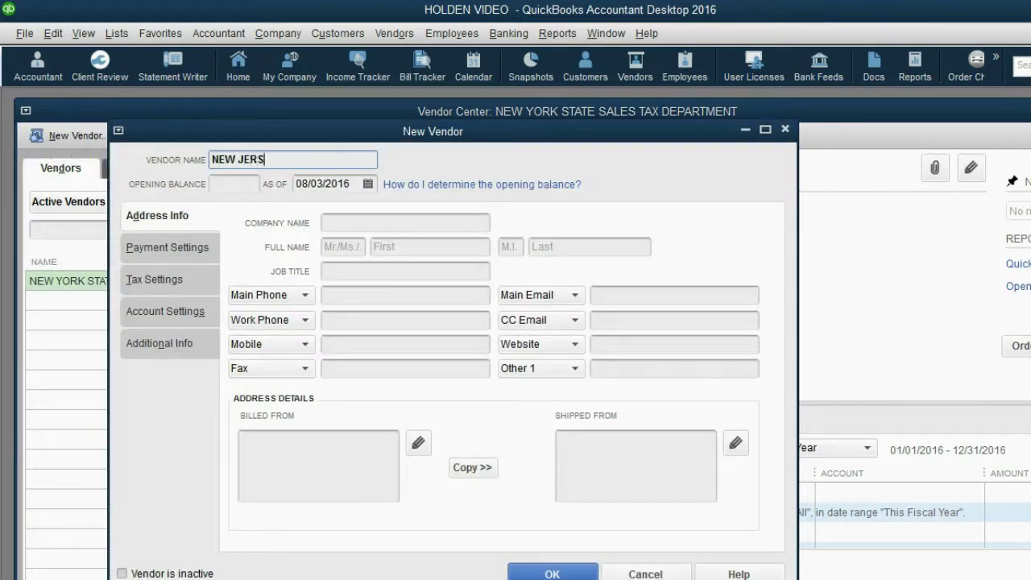
{"action": "type", "text": "EY SALES TAX DEPA"}
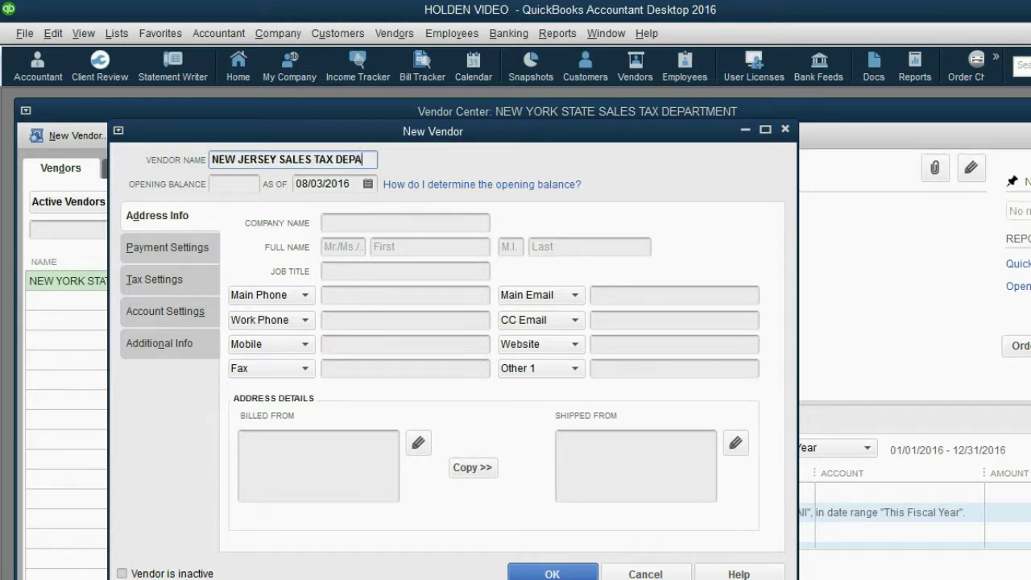
{"action": "type", "text": "RTMENT"}
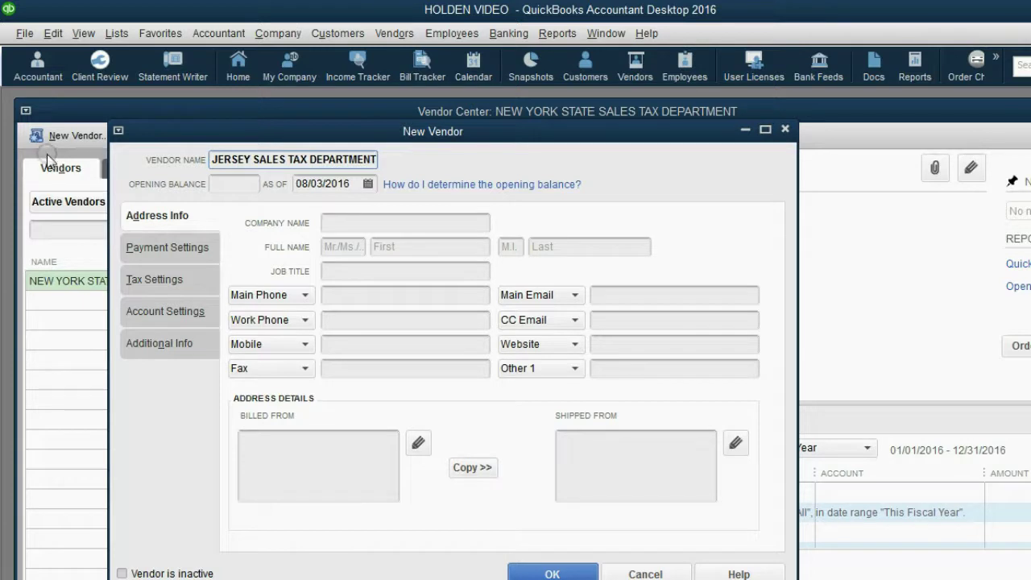
{"action": "key", "text": "Home"}
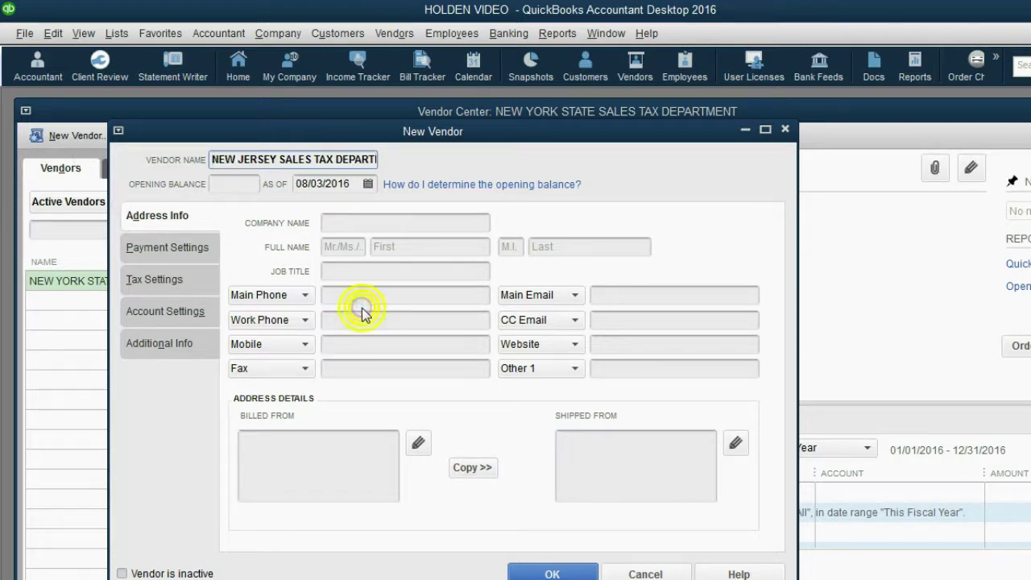
{"action": "left_click", "coordinate": [360, 294]}
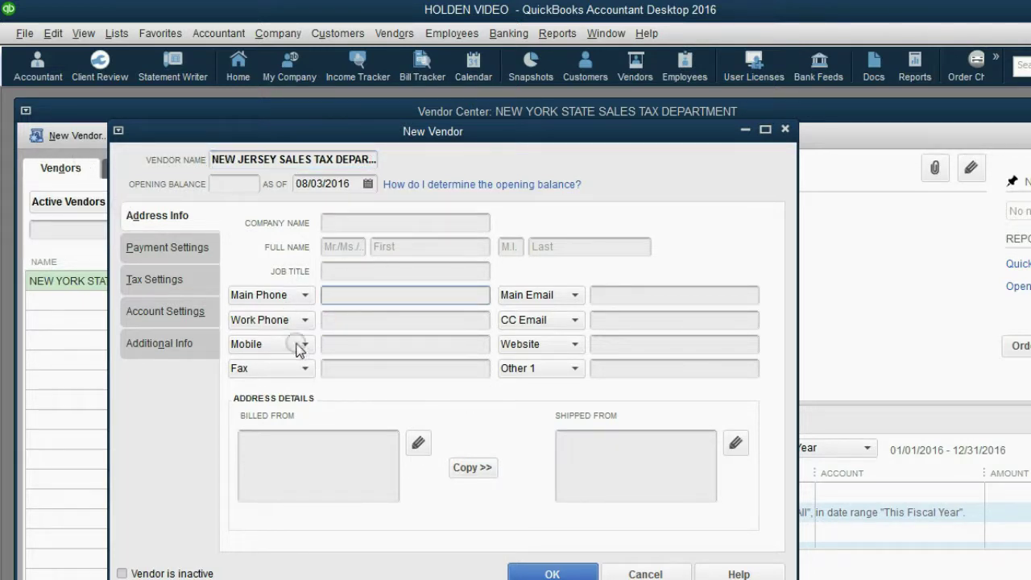
{"action": "left_click", "coordinate": [538, 574]}
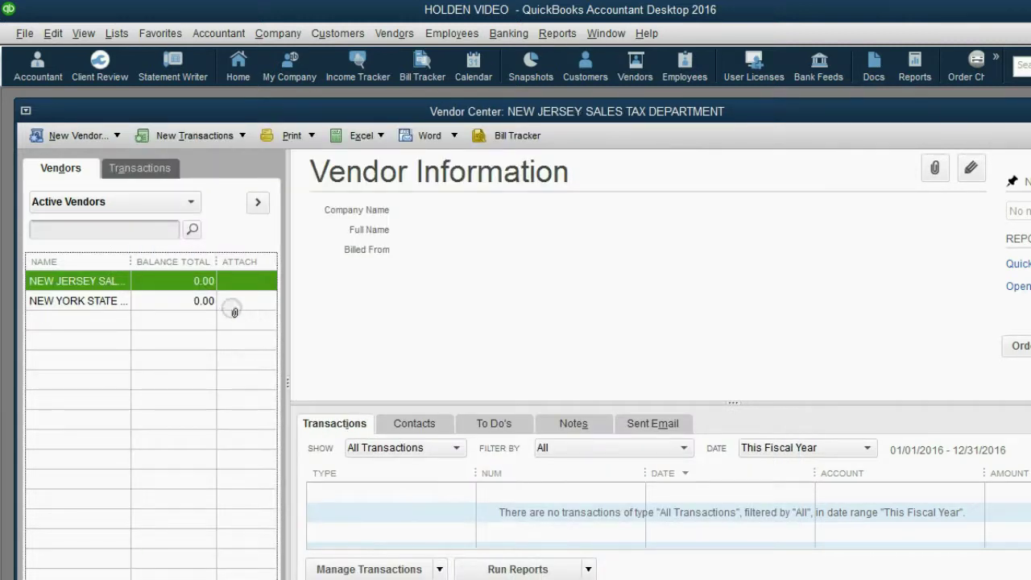
{"action": "left_click", "coordinate": [215, 305]}
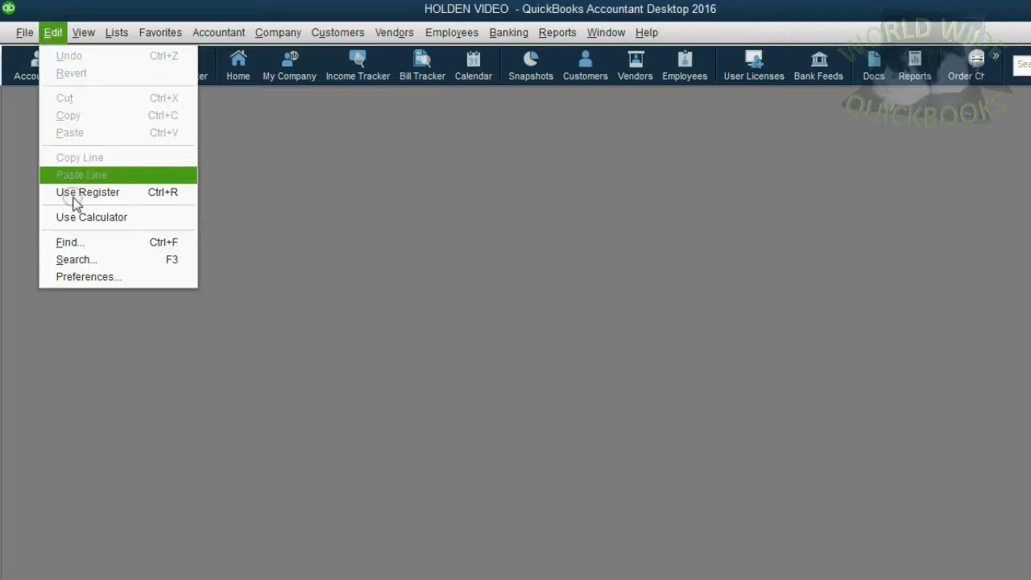
Set 'Do you charge sales tax?' to Yes in Sales Tax company preferences and dismiss the tax-item warning.
{"action": "left_click", "coordinate": [100, 276]}
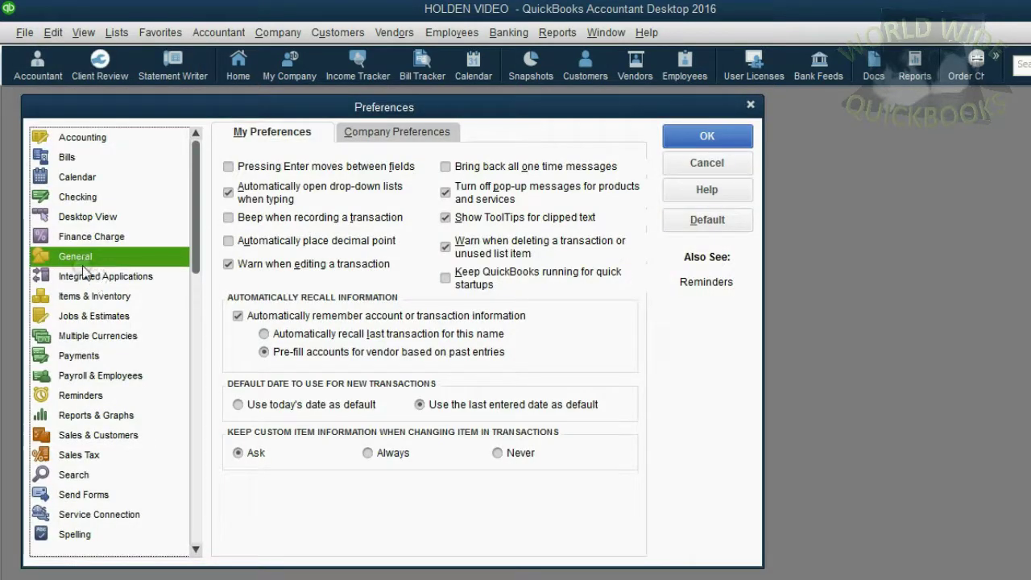
{"action": "left_click", "coordinate": [89, 459]}
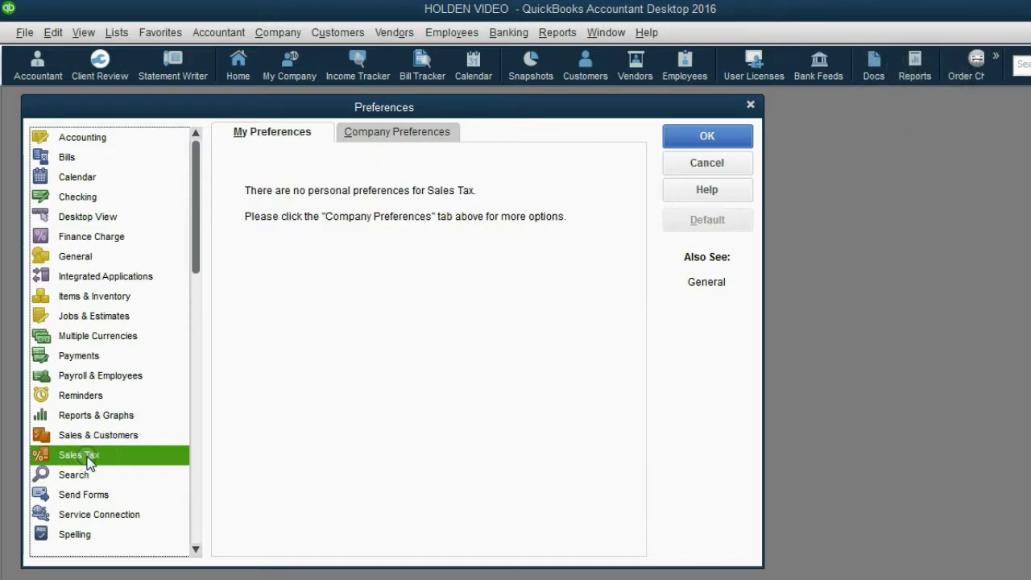
{"action": "left_click", "coordinate": [379, 137]}
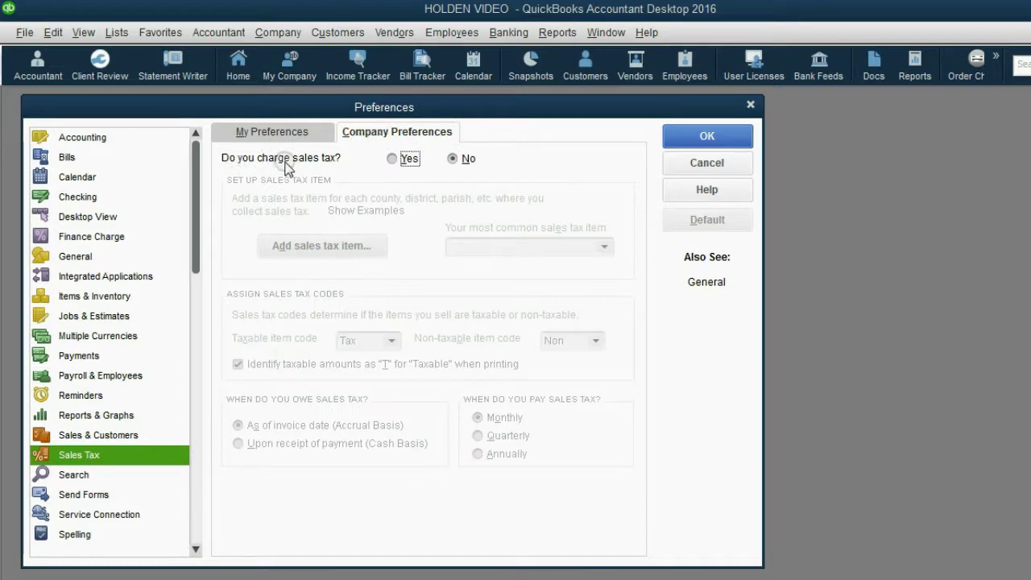
{"action": "left_click", "coordinate": [395, 159]}
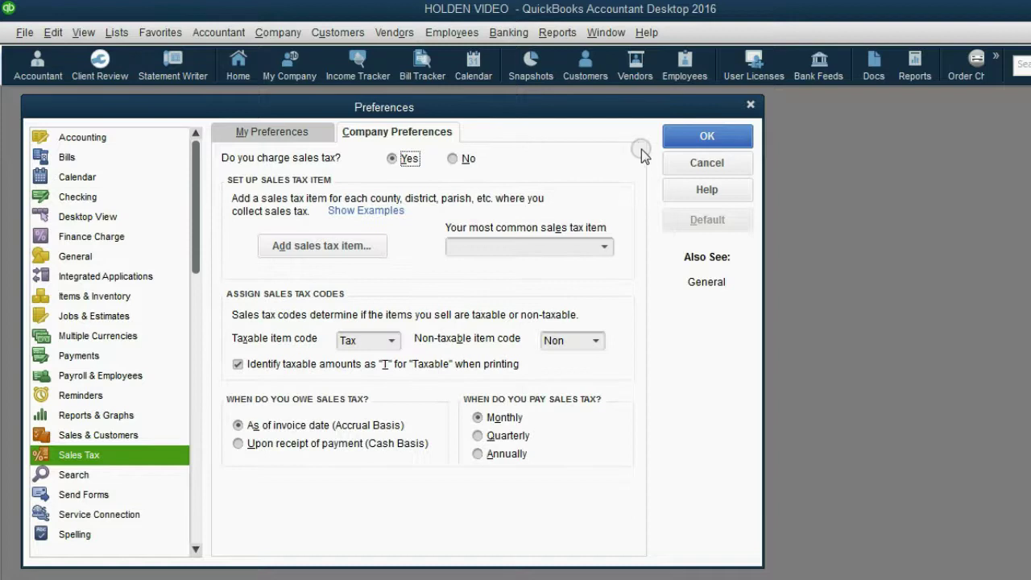
{"action": "left_click", "coordinate": [683, 137]}
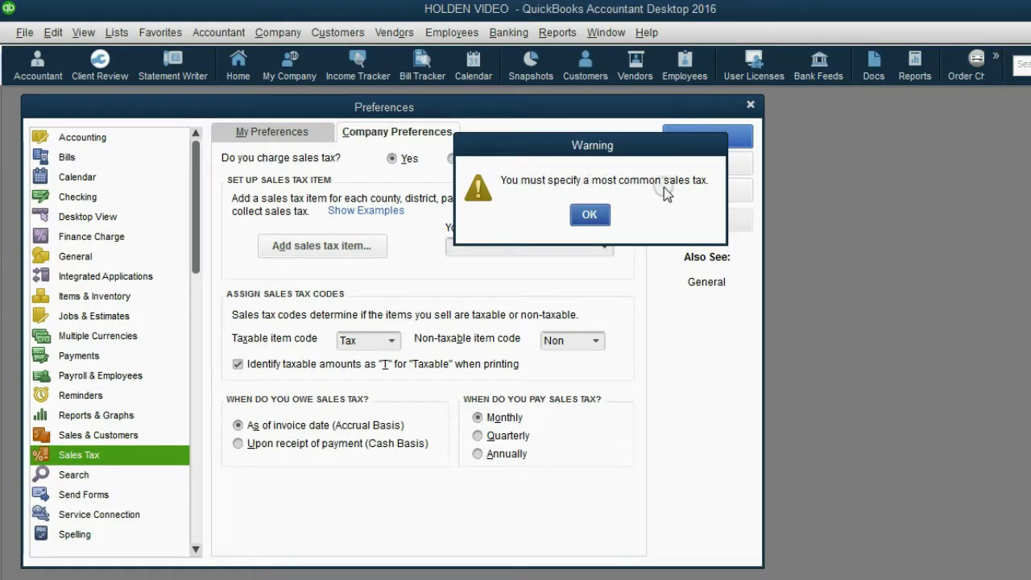
{"action": "left_click", "coordinate": [586, 211]}
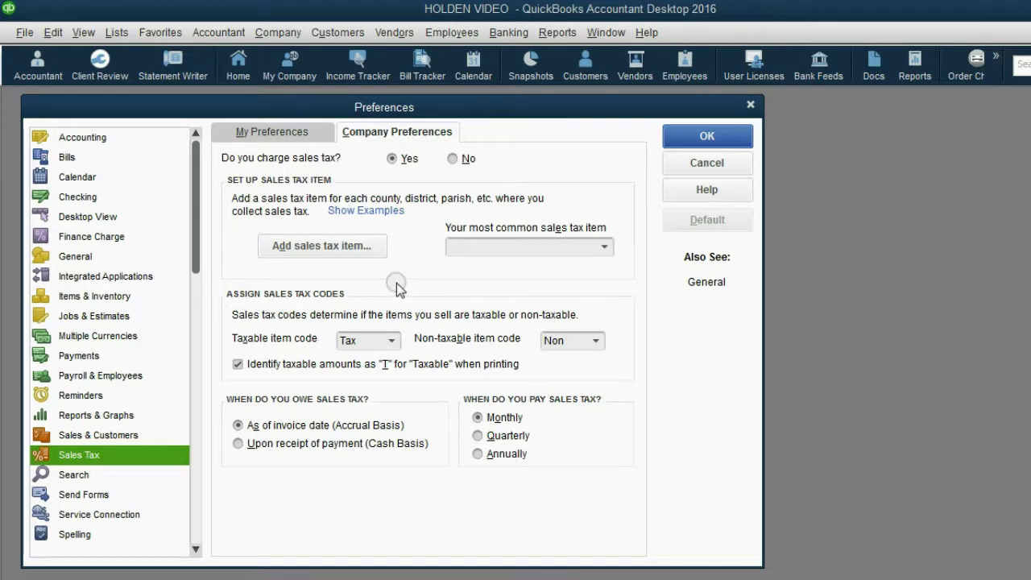
Start a new Sales Tax Item from the most common tax item list, named NYS SALES TAX.
{"action": "left_click", "coordinate": [342, 247]}
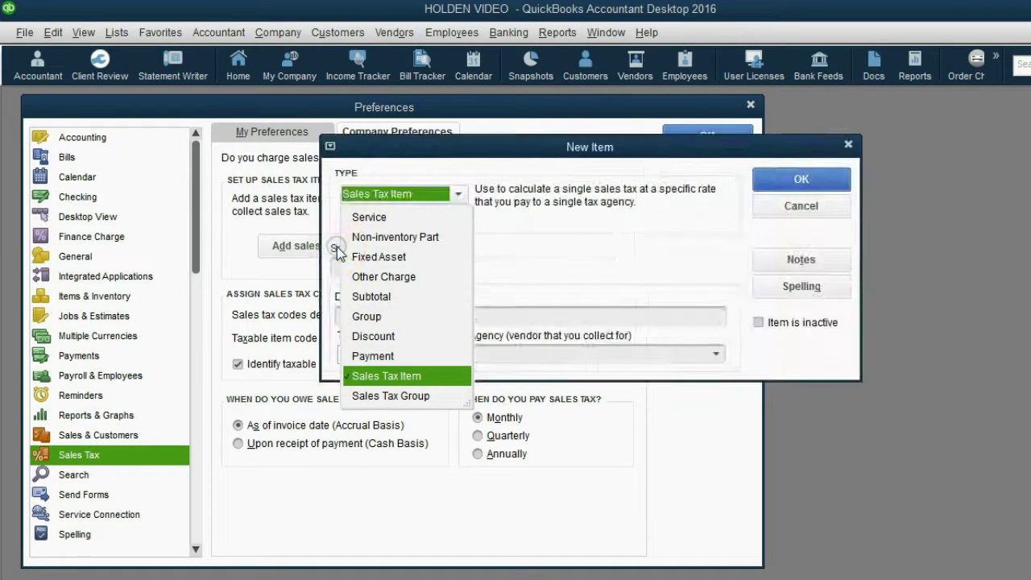
{"action": "left_click", "coordinate": [849, 145]}
{"action": "left_click", "coordinate": [604, 247]}
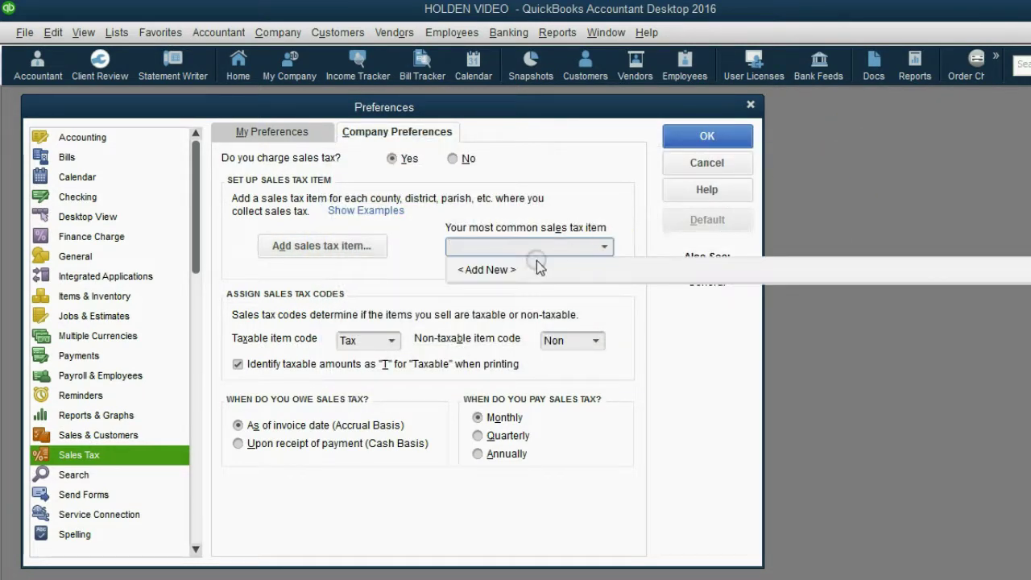
{"action": "left_click", "coordinate": [508, 271]}
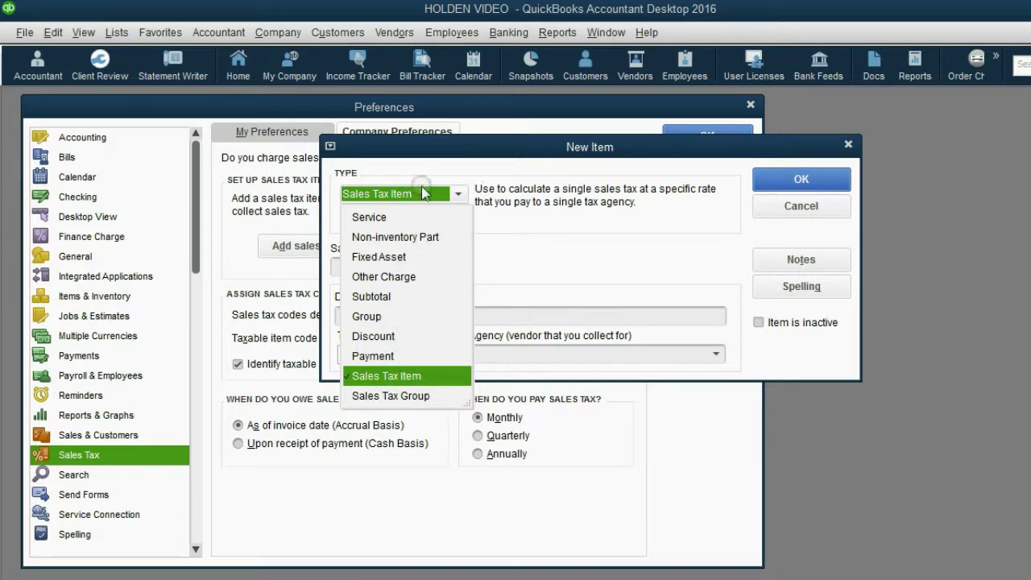
{"action": "left_click", "coordinate": [389, 375]}
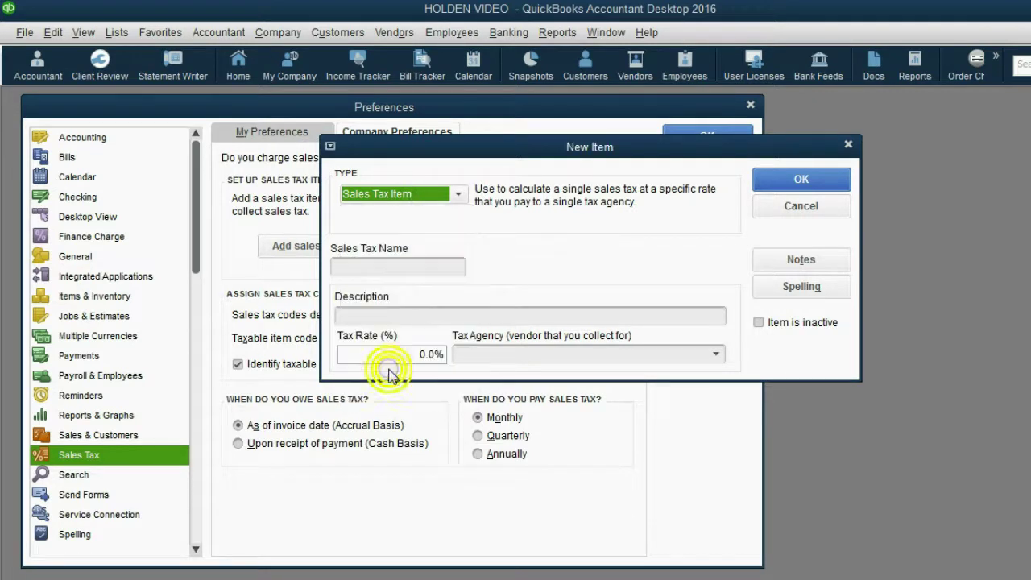
{"action": "left_click", "coordinate": [411, 267]}
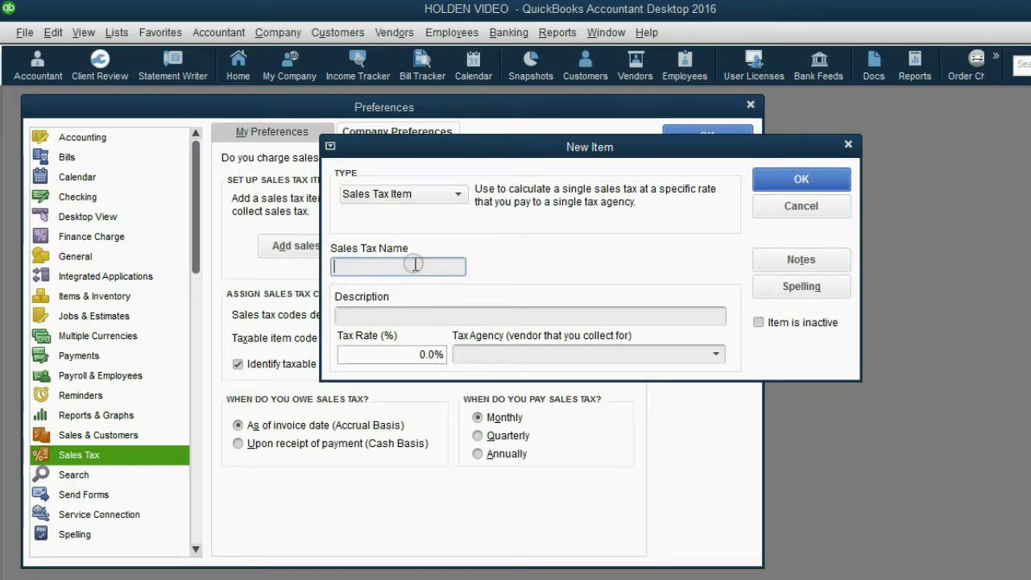
{"action": "type", "text": "NYS SALEW"}
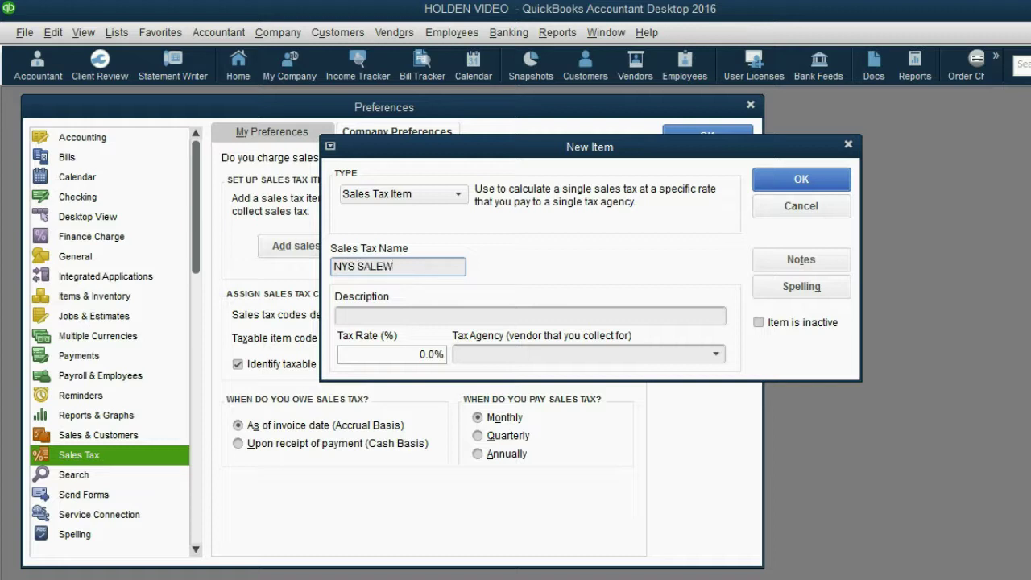
{"action": "key", "text": "BackSpace"}
{"action": "type", "text": "S TAX"}
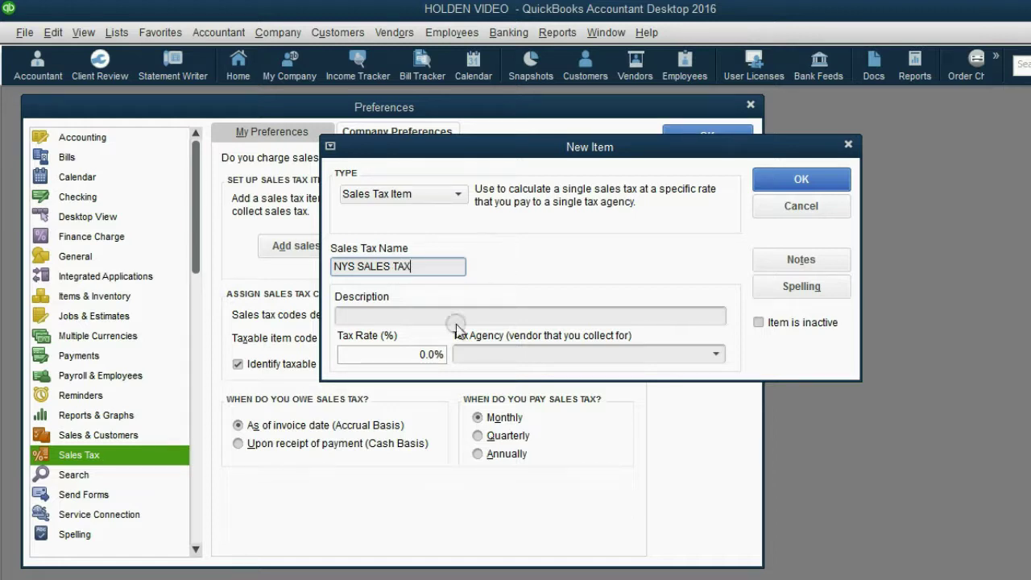
Give it description 'Sales Tax NEW YORK STATE', 8% rate, the New York agency, and save.
{"action": "left_click", "coordinate": [453, 318]}
{"action": "type", "text": "Sales Tax NEW YORK STATE"}
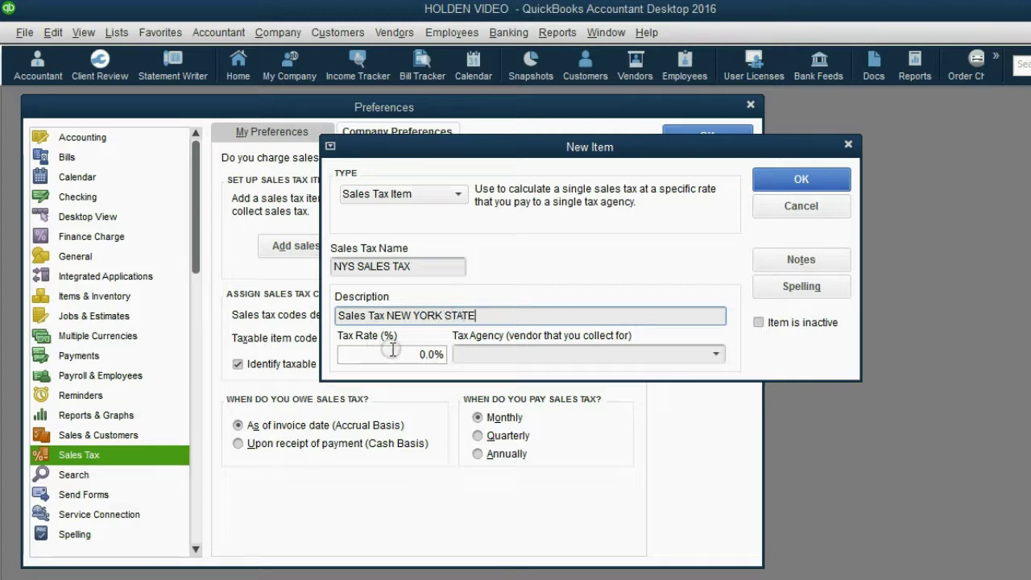
{"action": "left_click", "coordinate": [394, 355]}
{"action": "type", "text": "8"}
{"action": "key", "text": "Tab"}
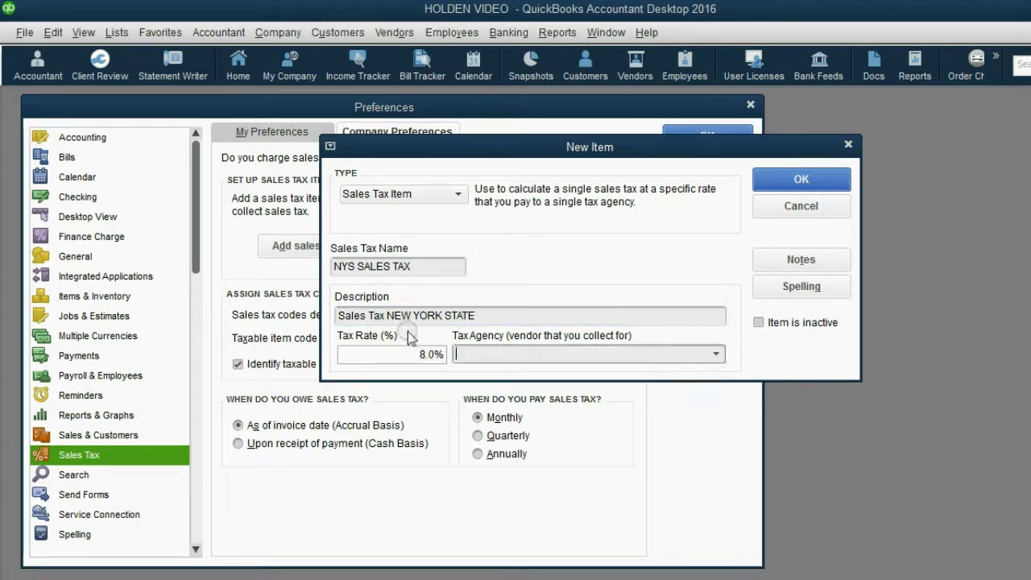
{"action": "left_click", "coordinate": [715, 354]}
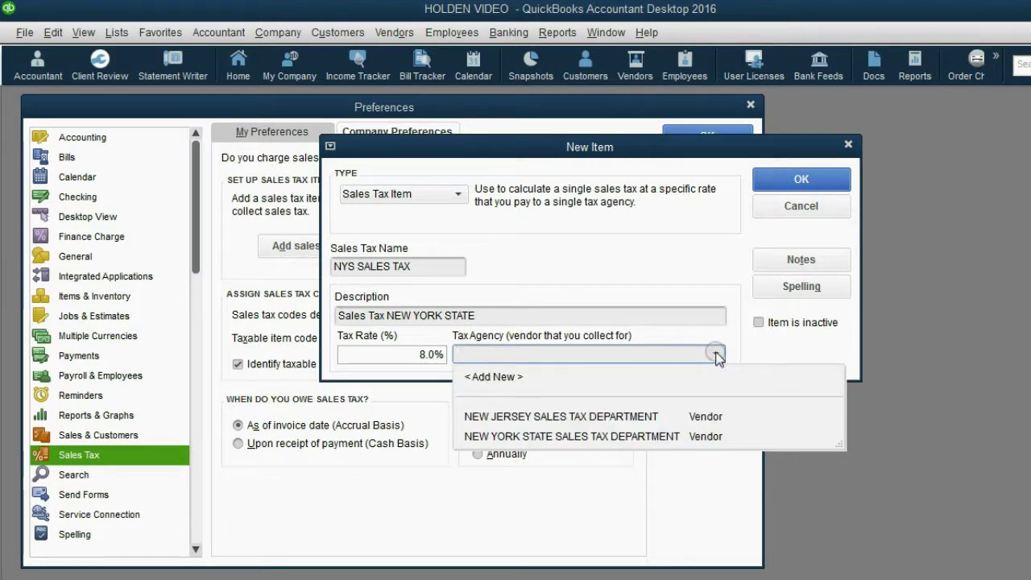
{"action": "left_click", "coordinate": [651, 438]}
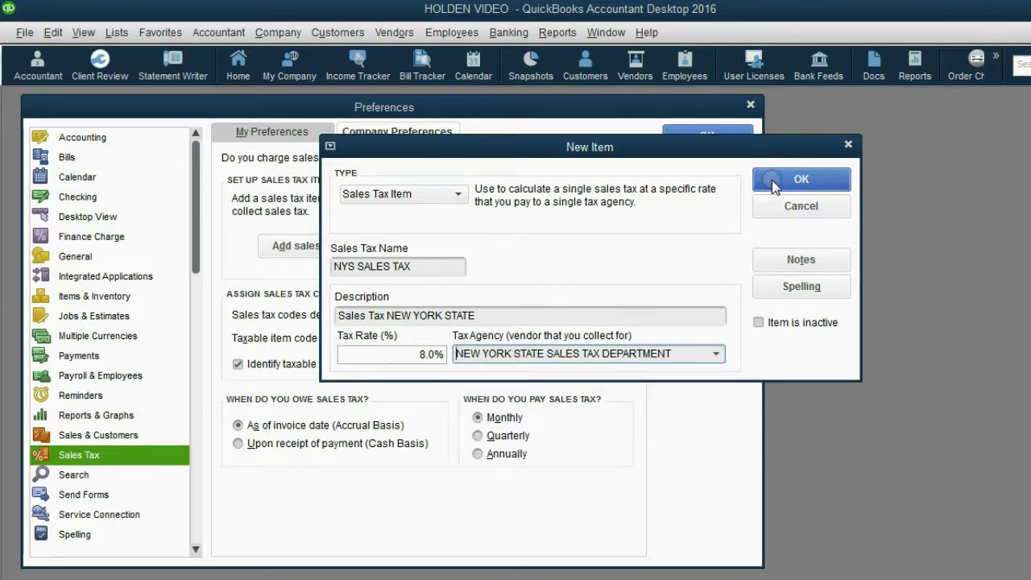
{"action": "left_click", "coordinate": [794, 179]}
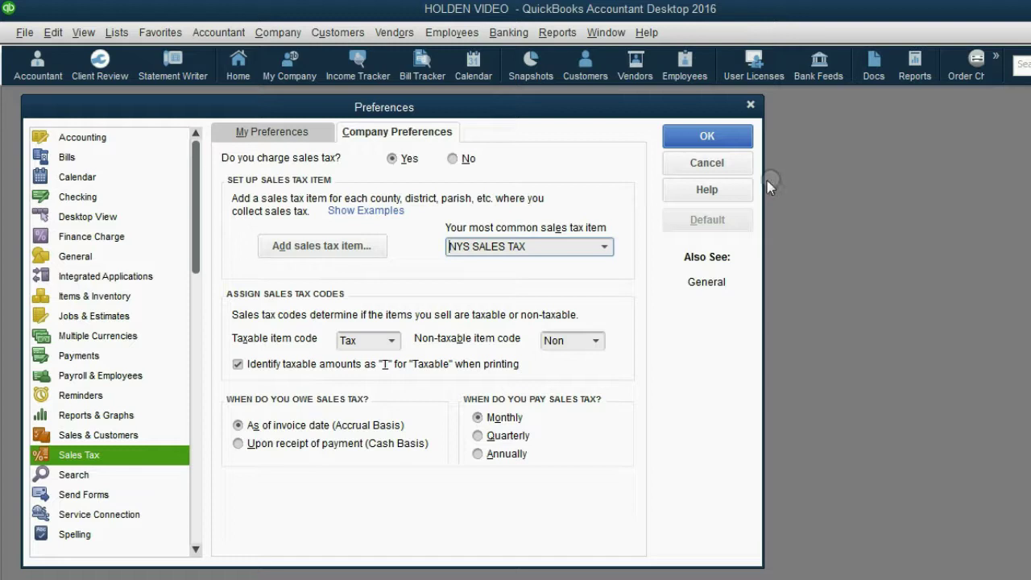
{"action": "left_click", "coordinate": [676, 136]}
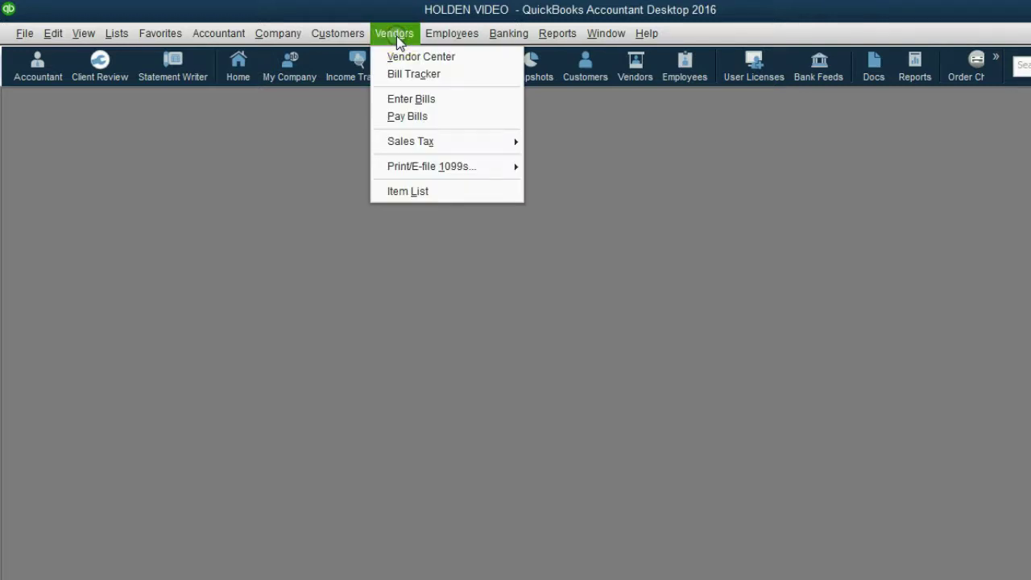
Show the Vendors > Sales Tax submenu with Manage Sales Tax, Pay Sales Tax and Sales Tax Code List.
{"action": "mouse_move", "coordinate": [420, 143]}
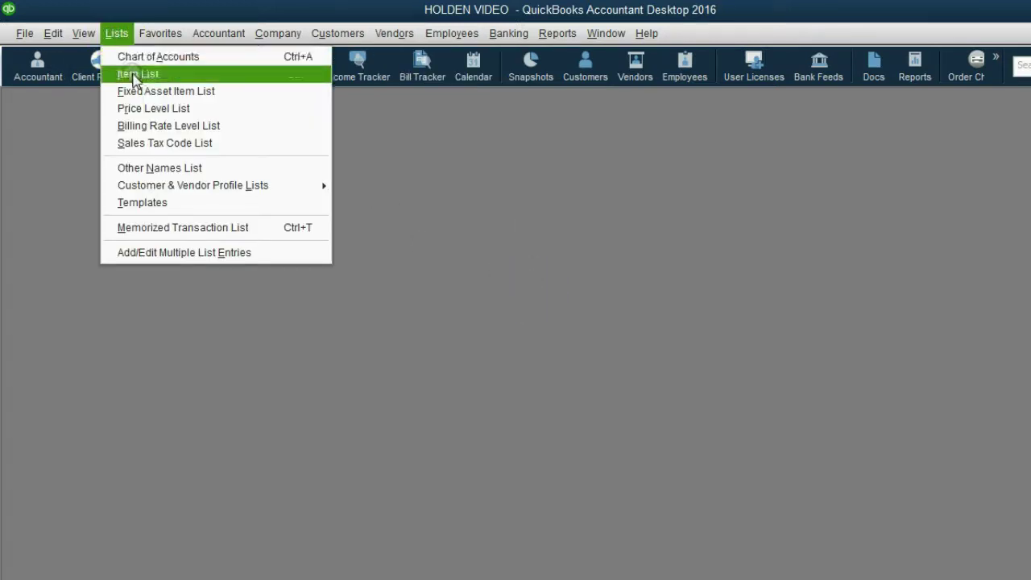
Open the Item List, select NYS SALES TAX at 8.0%, and close an unneeded New Item form.
{"action": "left_click", "coordinate": [133, 74]}
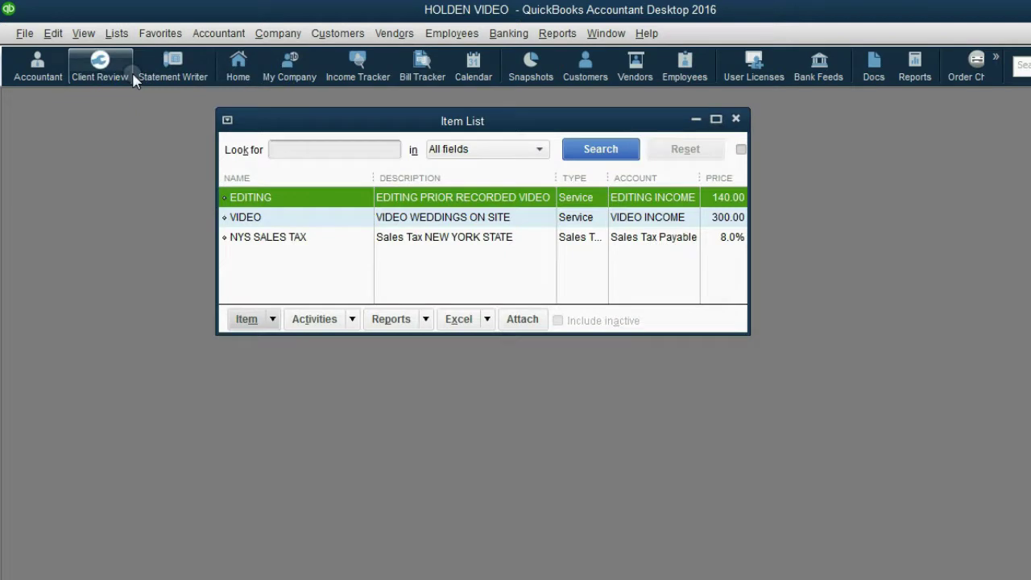
{"action": "left_click", "coordinate": [271, 239]}
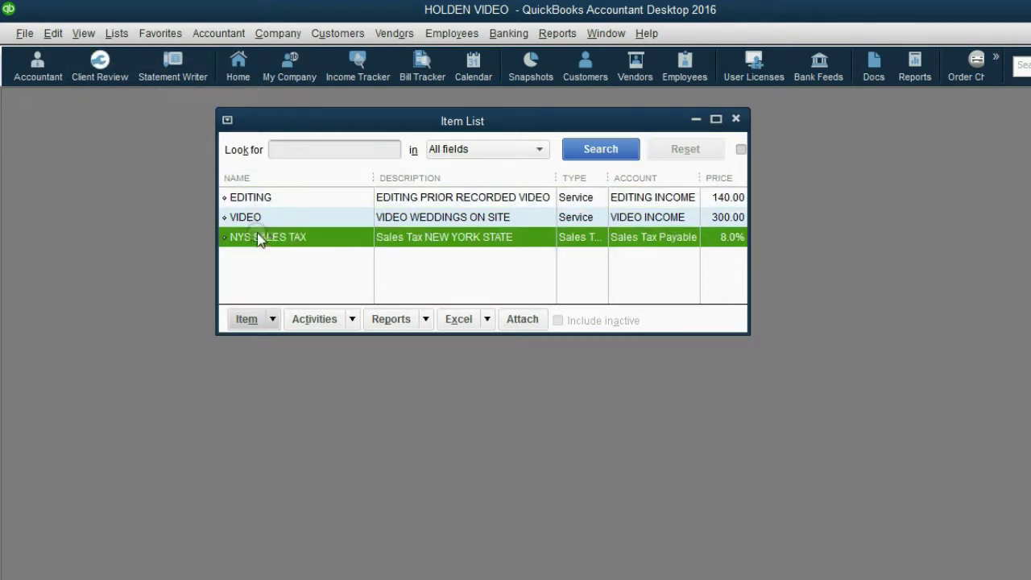
{"action": "left_click", "coordinate": [261, 319]}
{"action": "left_click", "coordinate": [256, 342]}
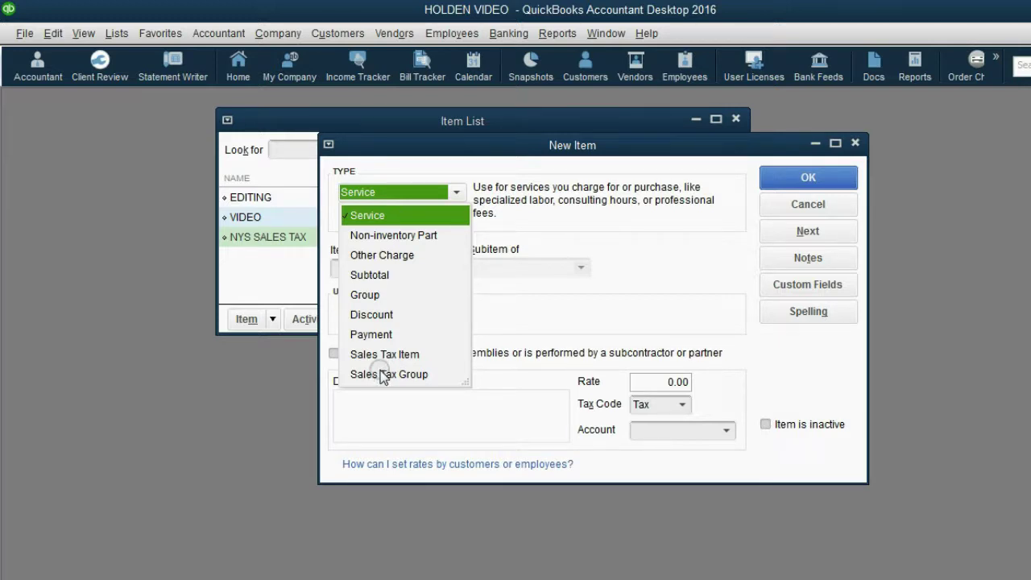
{"action": "left_click", "coordinate": [855, 142]}
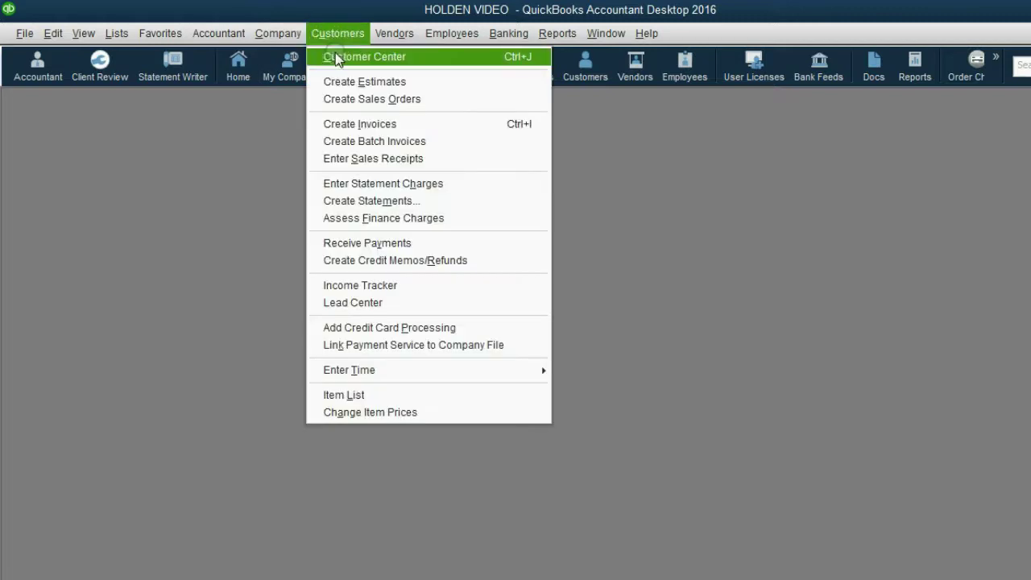
Open the first customer's record from the Customer Center and view its Sales Tax Settings.
{"action": "left_click", "coordinate": [334, 54]}
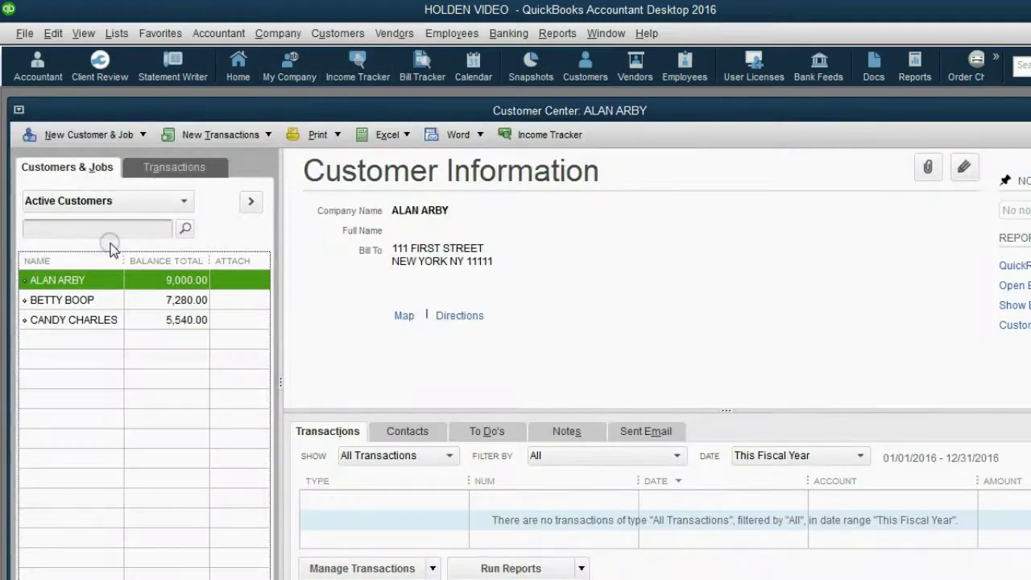
{"action": "double_click", "coordinate": [56, 280]}
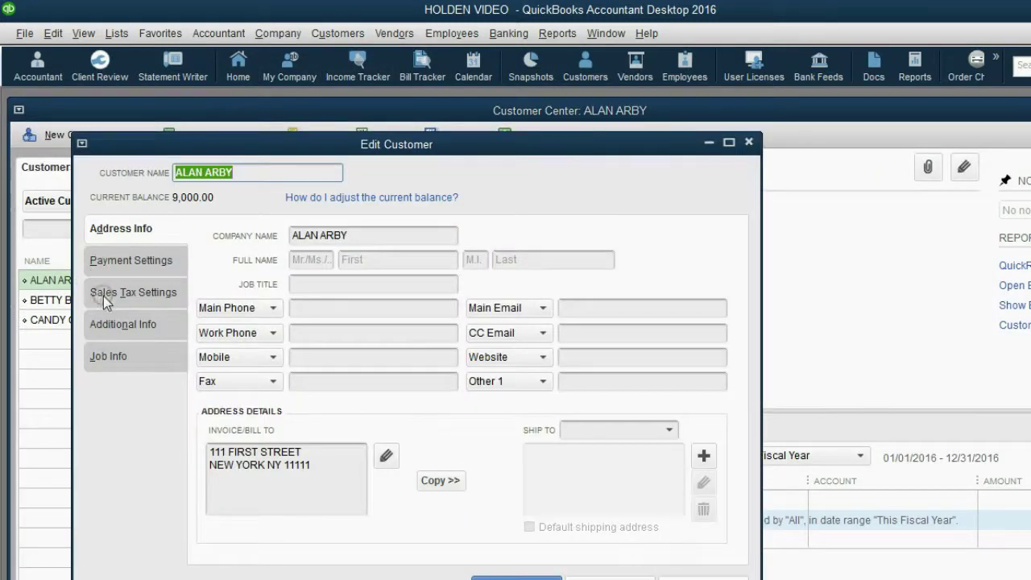
{"action": "left_click", "coordinate": [116, 295]}
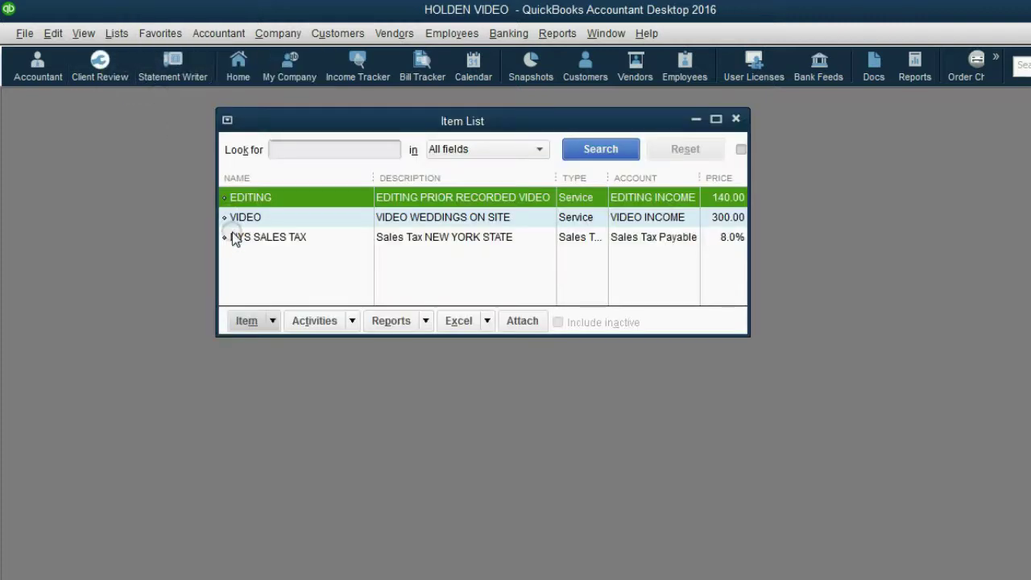
Start a new Sales Tax Item named NJ SALES TAX with description 'Sales Tax - NEW JERSEY'.
{"action": "left_click", "coordinate": [247, 321]}
{"action": "left_click", "coordinate": [251, 341]}
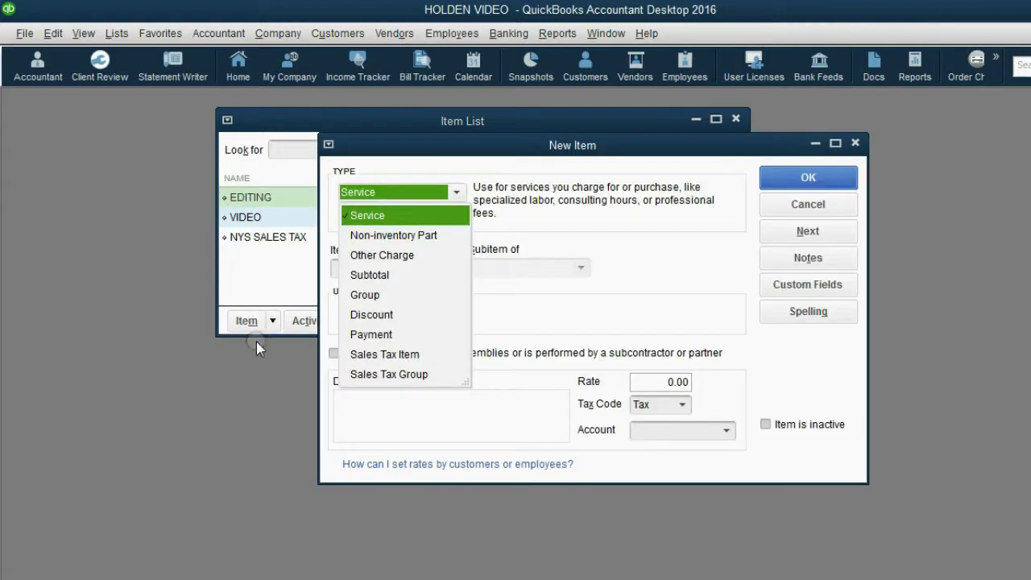
{"action": "left_click", "coordinate": [379, 354]}
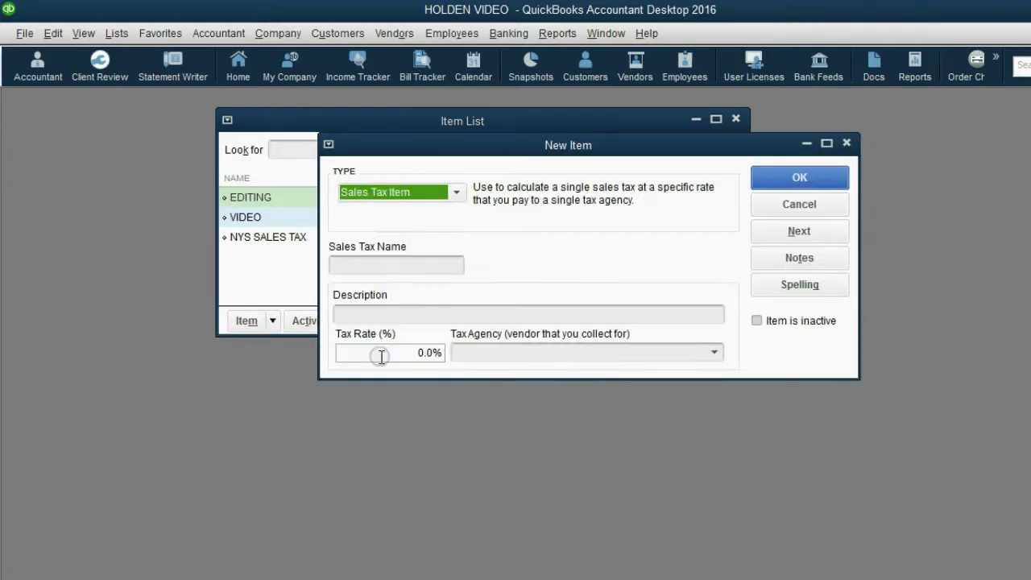
{"action": "left_click", "coordinate": [390, 261]}
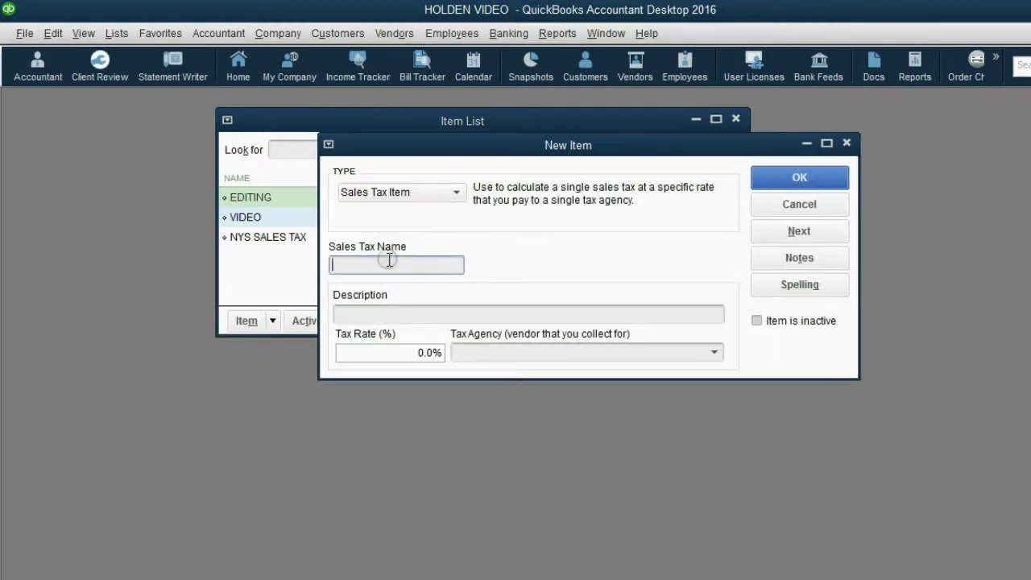
{"action": "type", "text": "NJ SALES TAX"}
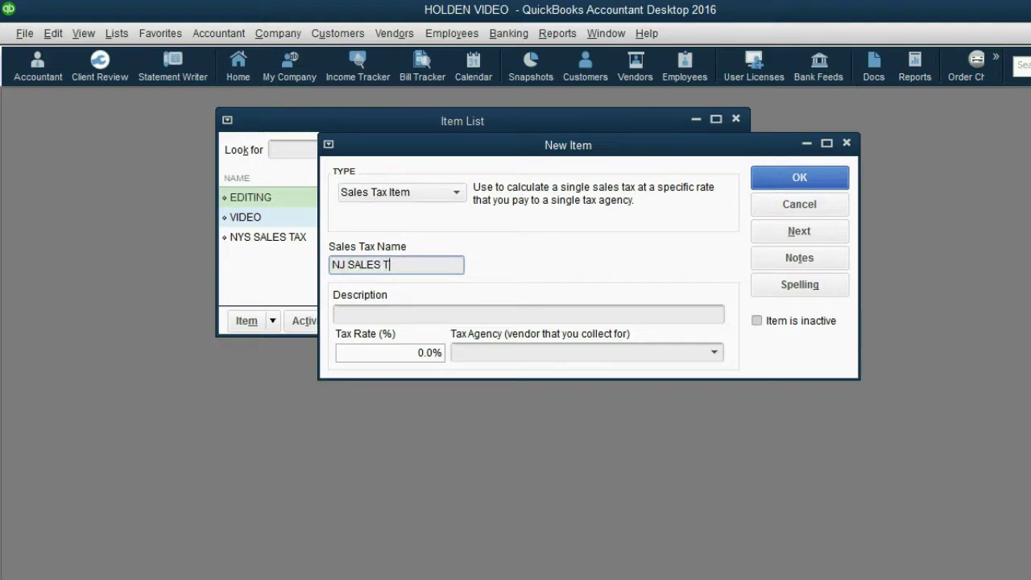
{"action": "left_click", "coordinate": [369, 313]}
{"action": "left_click", "coordinate": [412, 313]}
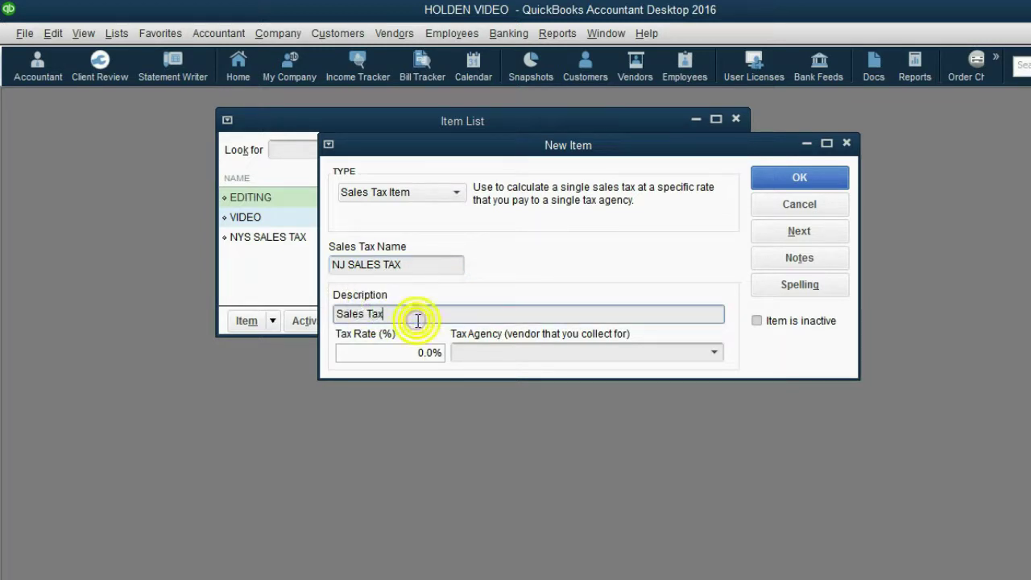
{"action": "type", "text": "- NE"}
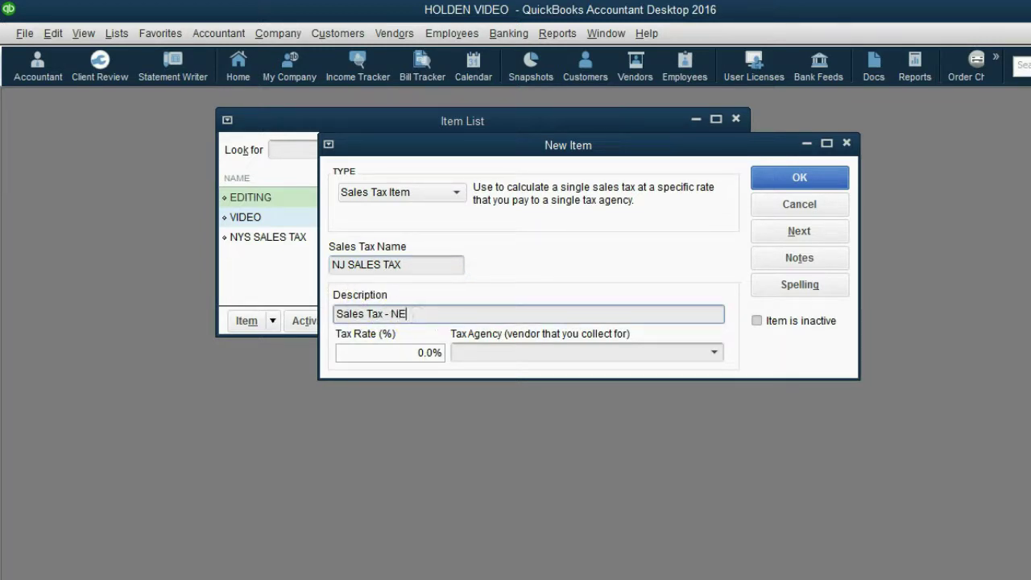
{"action": "type", "text": "W JERSEY"}
Set its rate to 6% with the New Jersey agency, save, and widen the Item List columns.
{"action": "left_click", "coordinate": [423, 352]}
{"action": "type", "text": "6"}
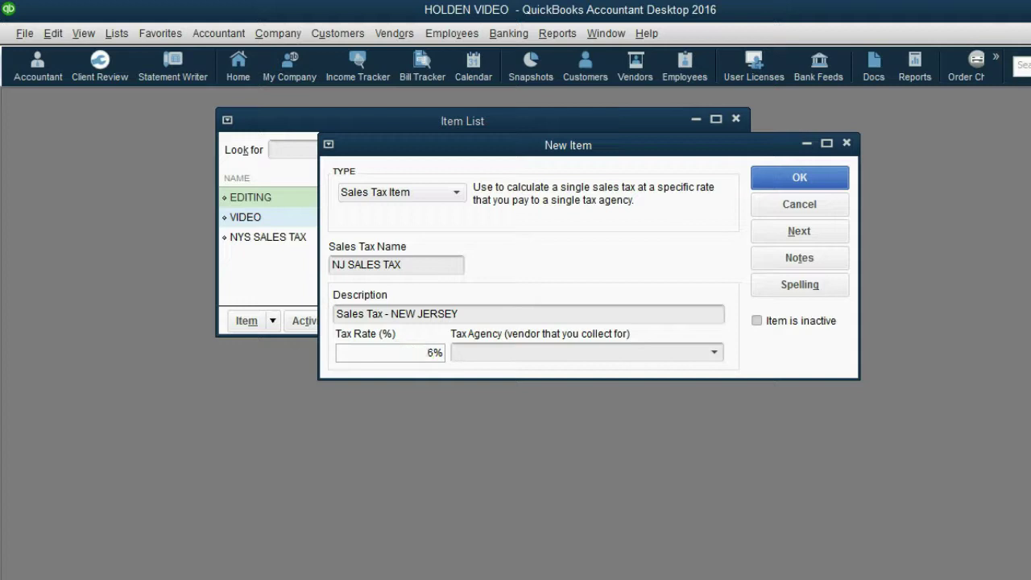
{"action": "left_click", "coordinate": [714, 353]}
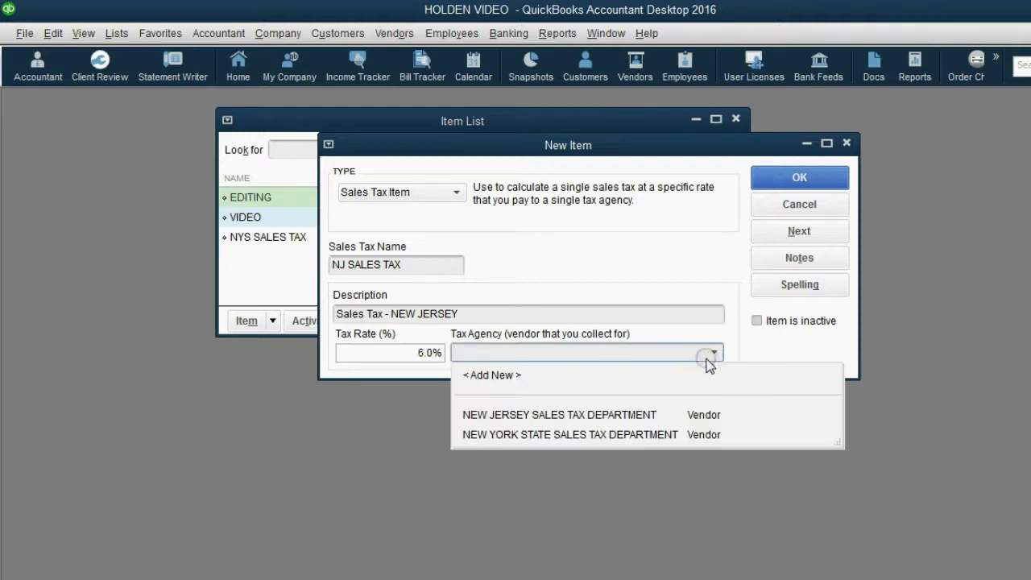
{"action": "left_click", "coordinate": [666, 419]}
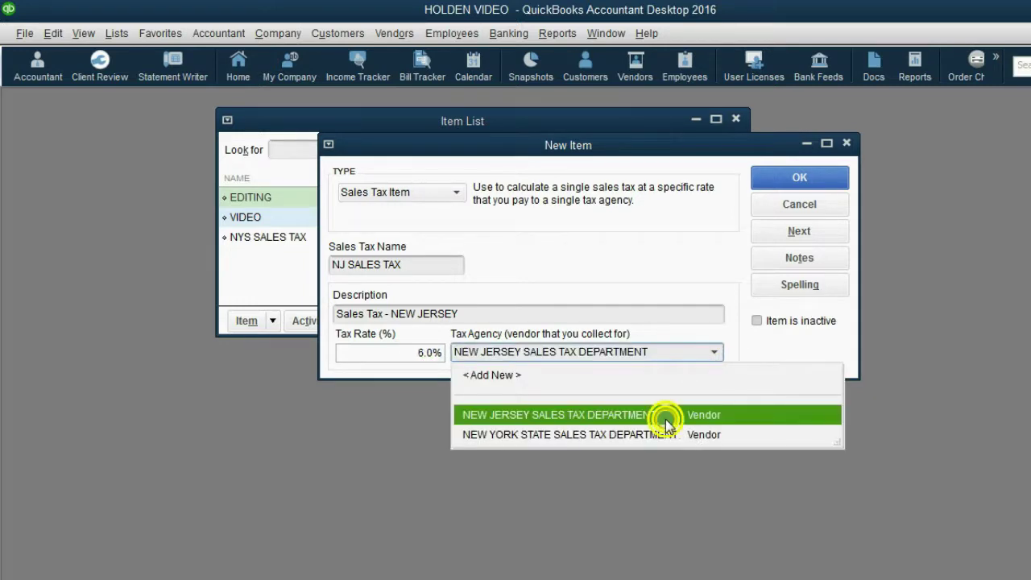
{"action": "left_click", "coordinate": [799, 179]}
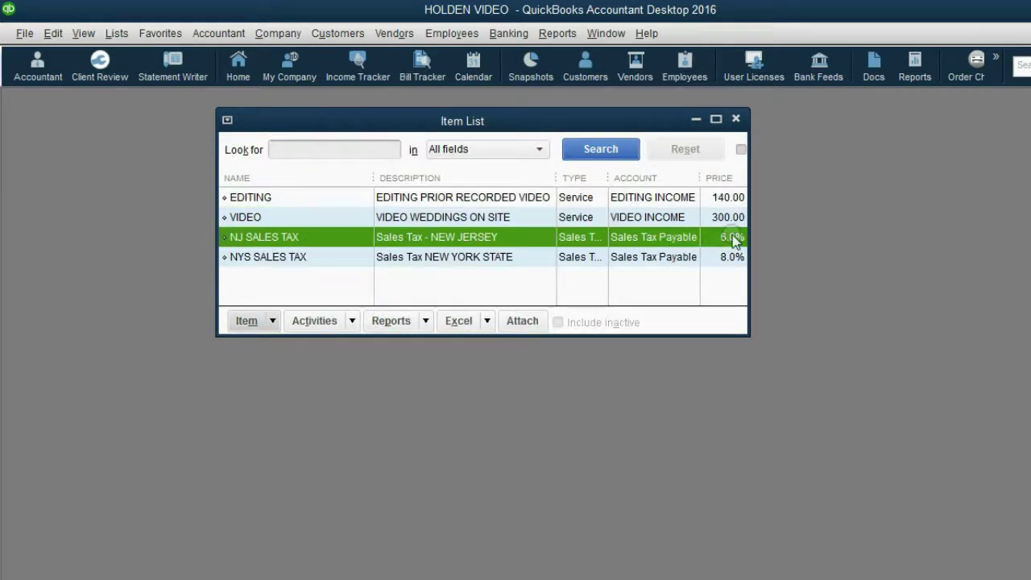
{"action": "left_click_drag", "start_coordinate": [747, 232], "coordinate": [923, 252]}
{"action": "left_click_drag", "start_coordinate": [673, 178], "coordinate": [590, 179]}
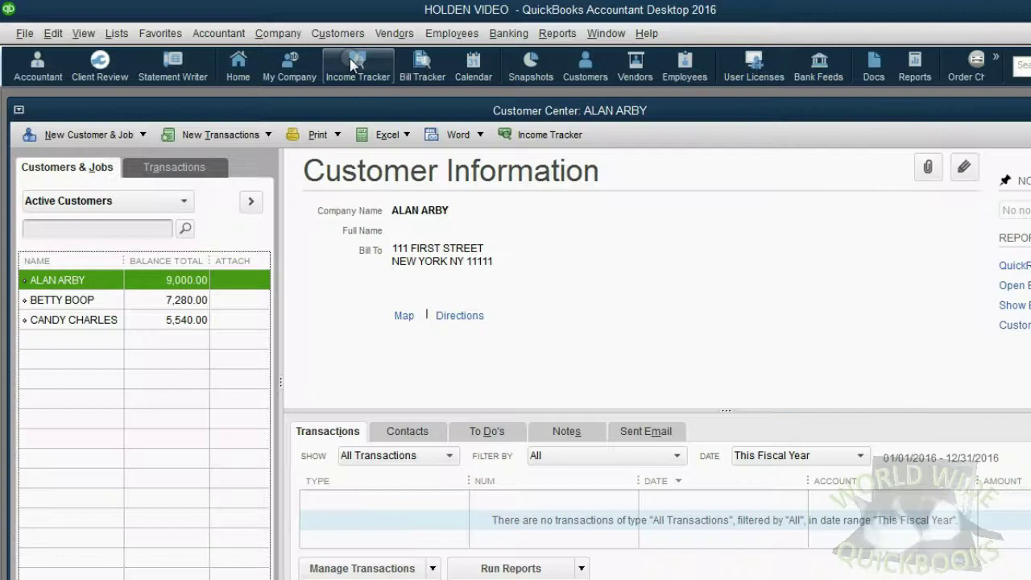
Assign NYS SALES TAX as the tax item in the first customer's Sales Tax Settings.
{"action": "double_click", "coordinate": [74, 281]}
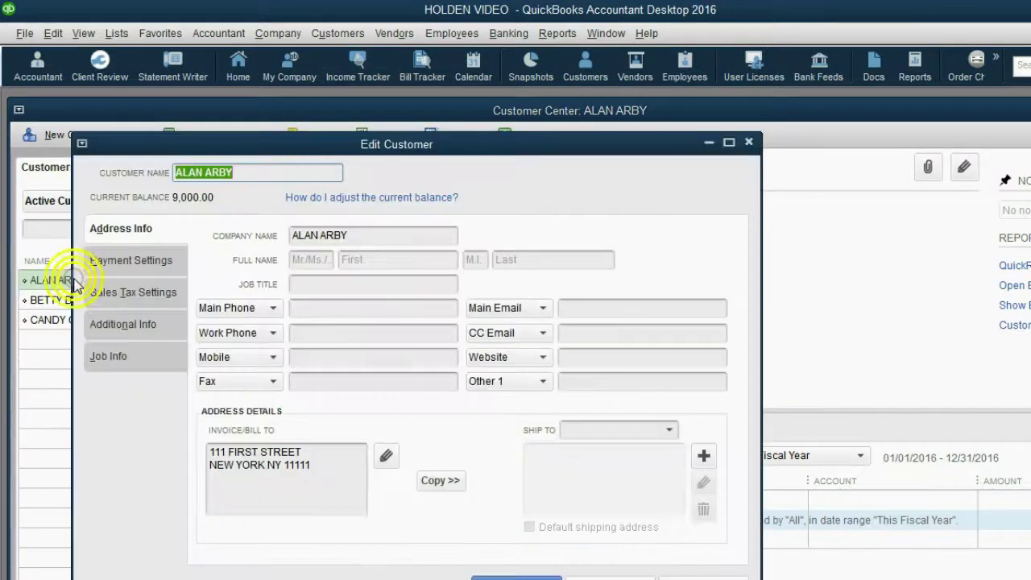
{"action": "left_click", "coordinate": [101, 294]}
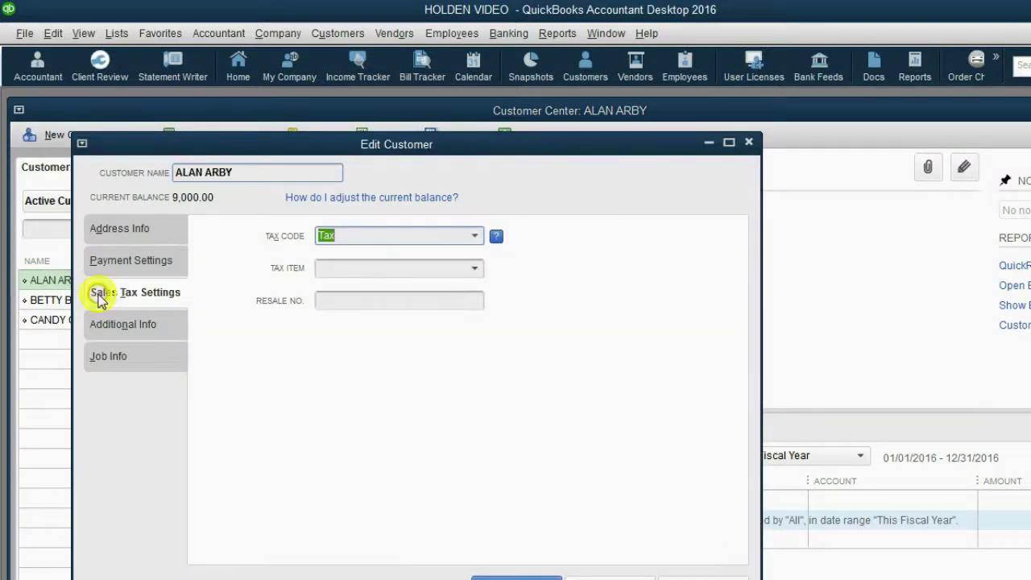
{"action": "left_click", "coordinate": [482, 271]}
{"action": "left_click", "coordinate": [417, 352]}
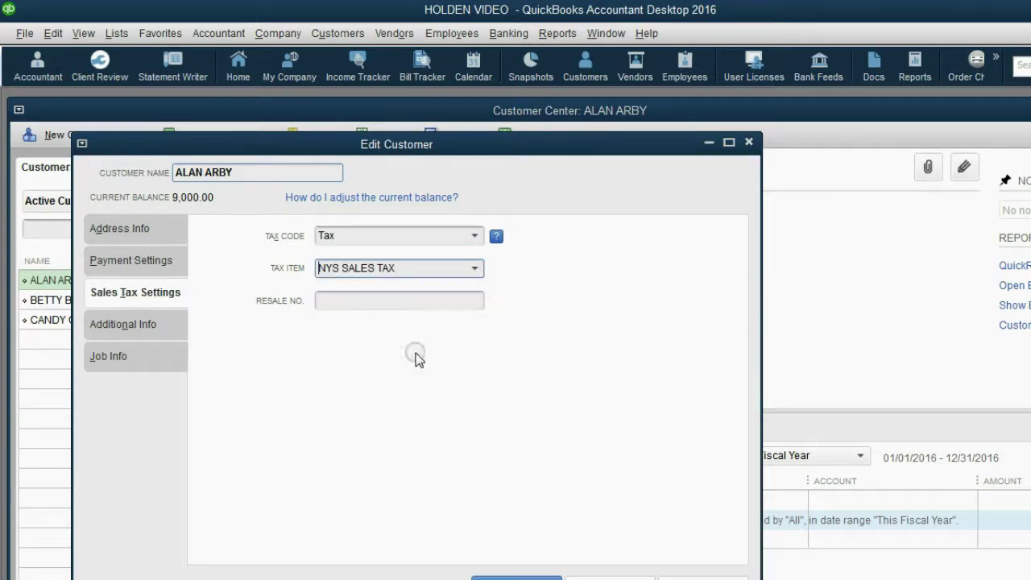
{"action": "left_click", "coordinate": [516, 578]}
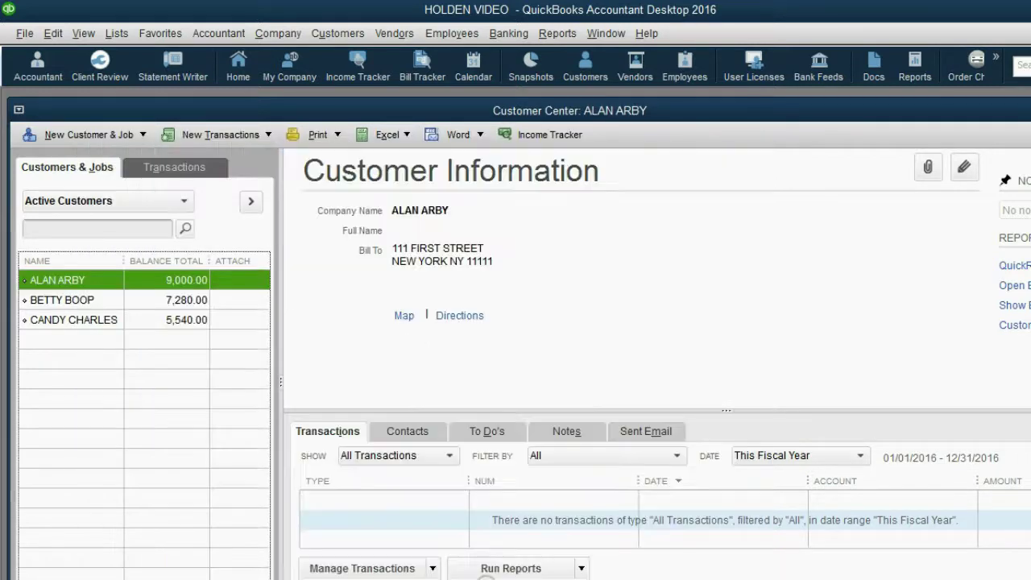
Assign NYS SALES TAX as the second customer's tax item as well.
{"action": "double_click", "coordinate": [85, 299]}
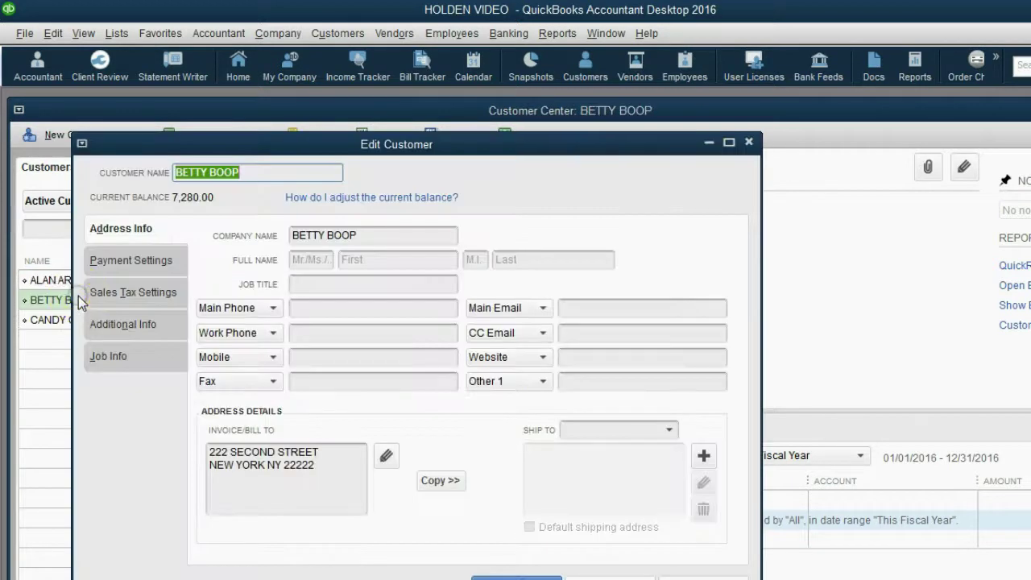
{"action": "left_click", "coordinate": [97, 296]}
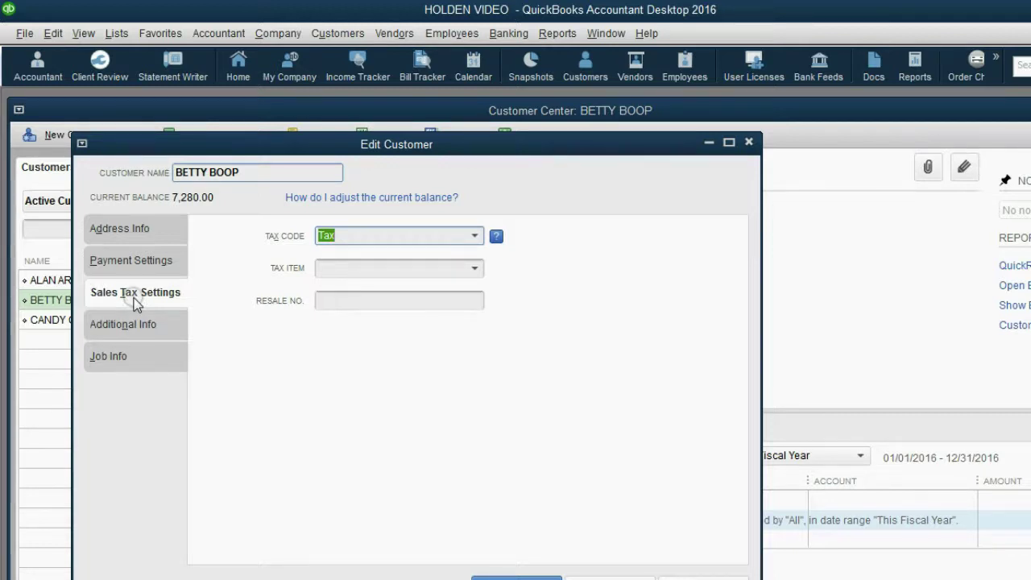
{"action": "left_click", "coordinate": [343, 266]}
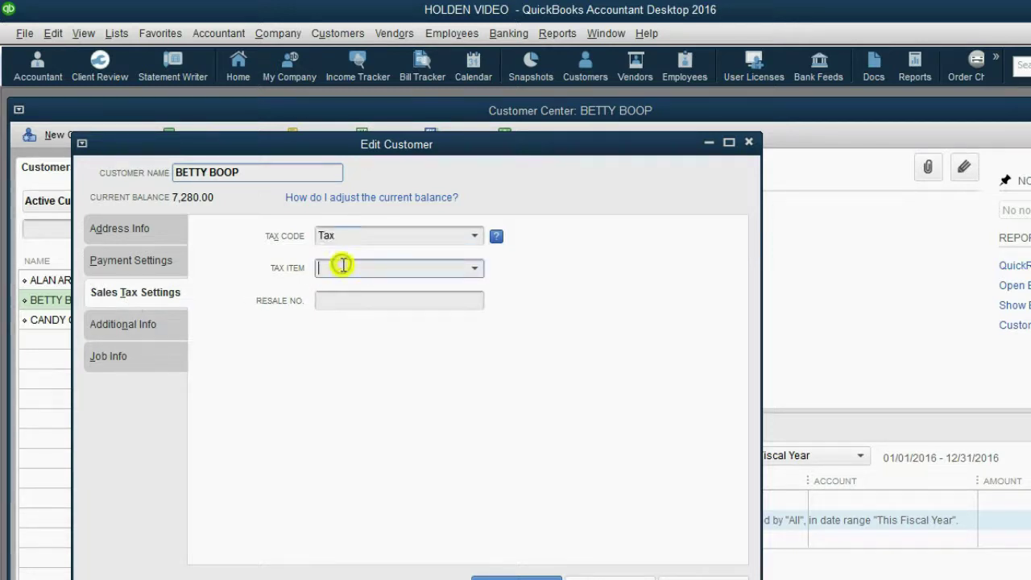
{"action": "left_click", "coordinate": [474, 268]}
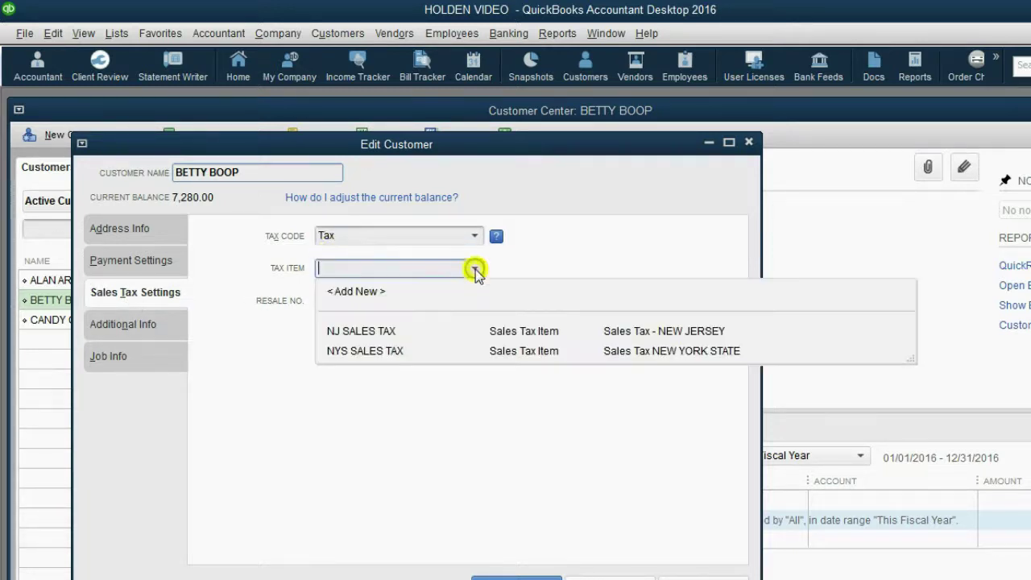
{"action": "left_click", "coordinate": [455, 337]}
{"action": "left_click", "coordinate": [454, 351]}
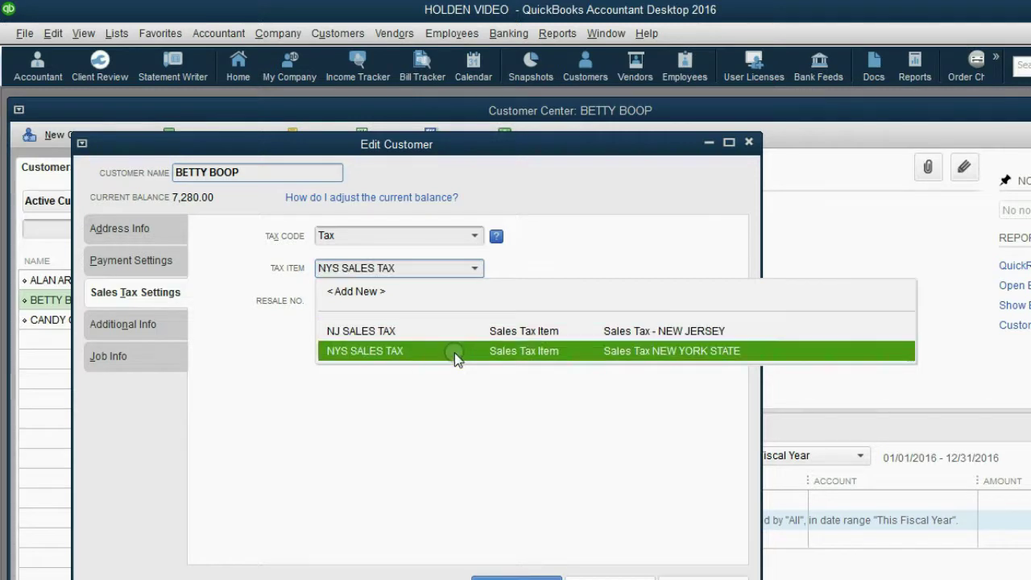
{"action": "left_click", "coordinate": [511, 570]}
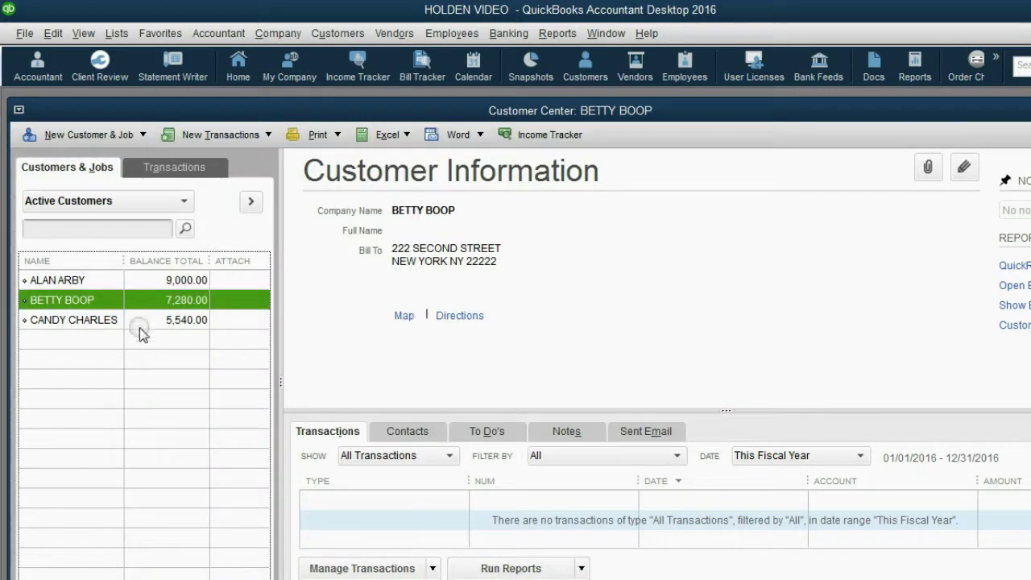
Edit the third customer's sales tax settings to use the NJ SALES TAX item and save.
{"action": "left_click", "coordinate": [96, 321]}
{"action": "double_click", "coordinate": [97, 321]}
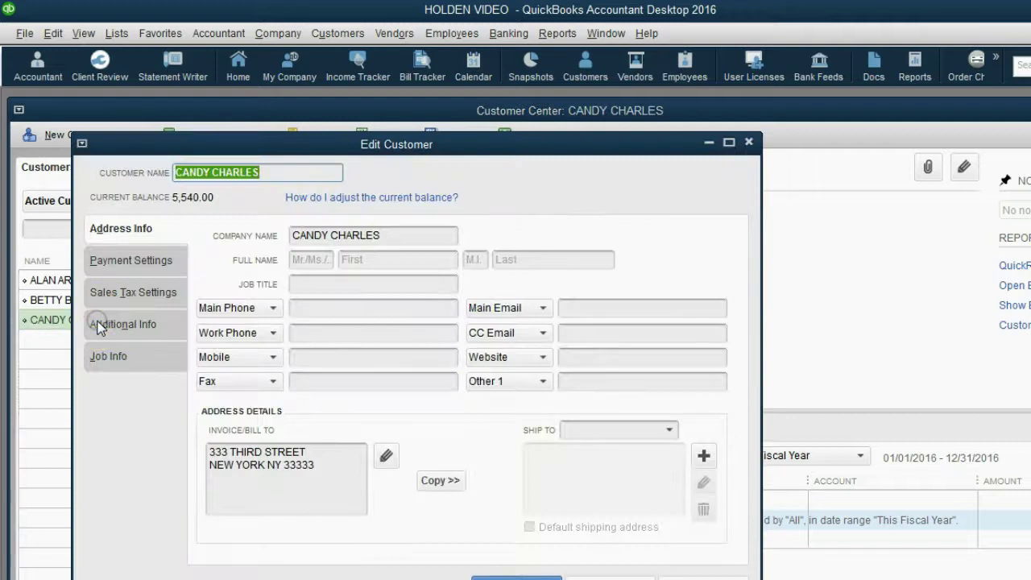
{"action": "left_click", "coordinate": [110, 300]}
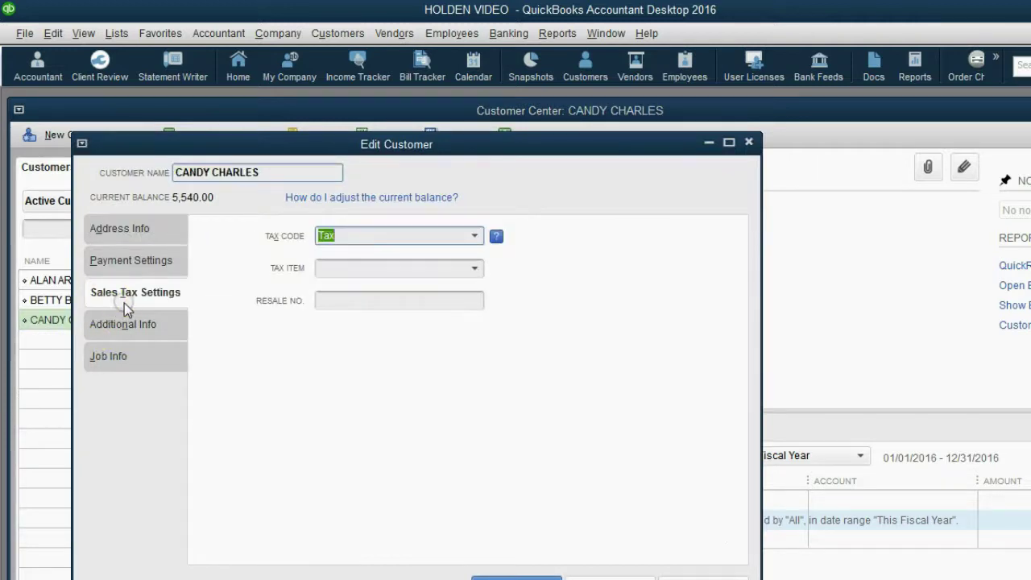
{"action": "left_click", "coordinate": [467, 270]}
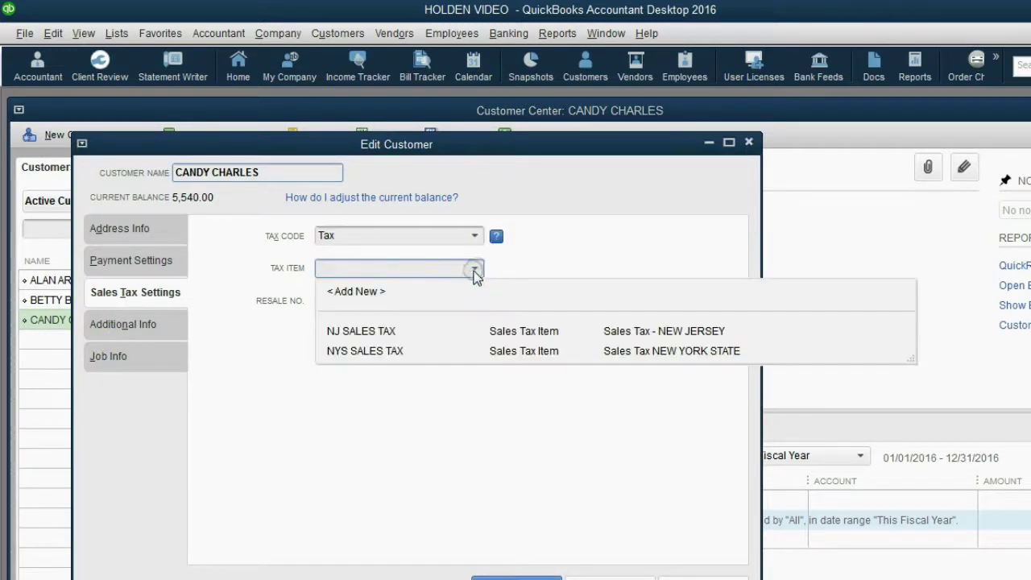
{"action": "left_click", "coordinate": [458, 332]}
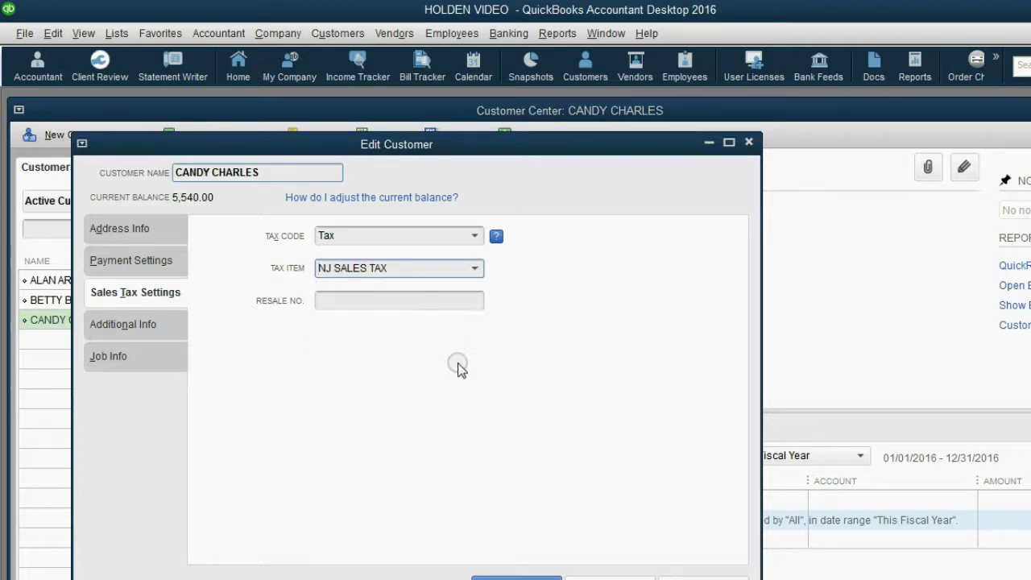
{"action": "left_click", "coordinate": [509, 574]}
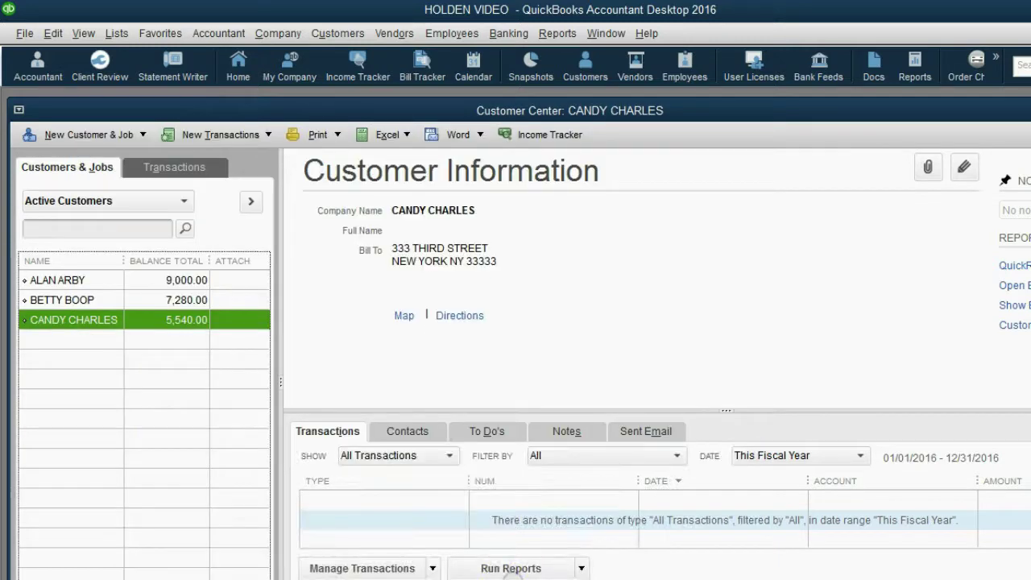